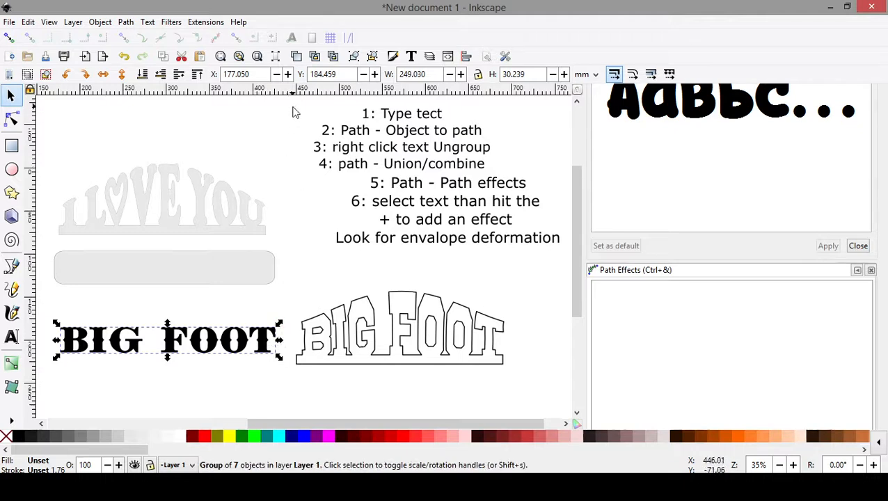
- Correct the misspelled word in the first line of the instruction list so that it reads "1: Type text"
click(431, 116)
click(11, 337)
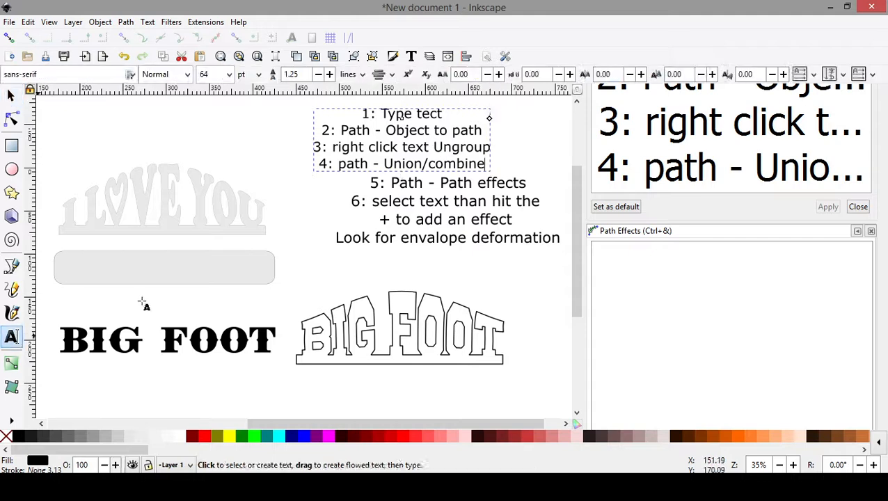
click(445, 116)
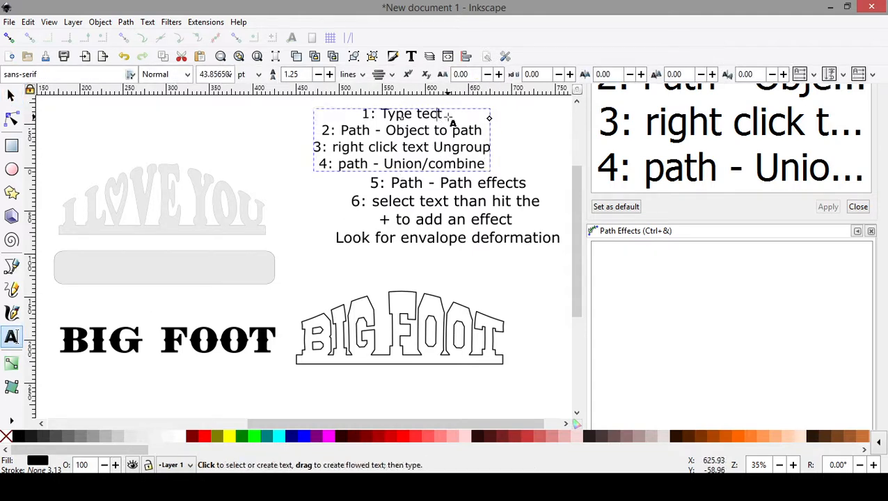
key(BackSpace)
key(BackSpace)
text(xt)
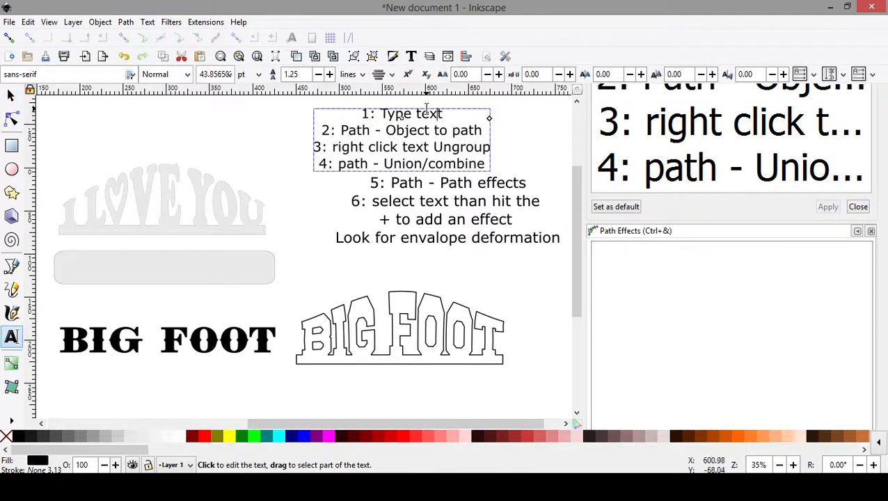
click(10, 96)
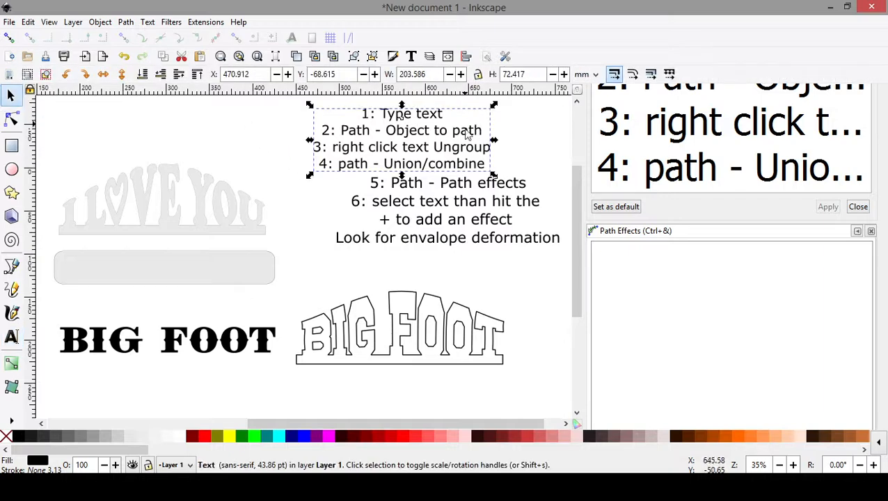
click(306, 227)
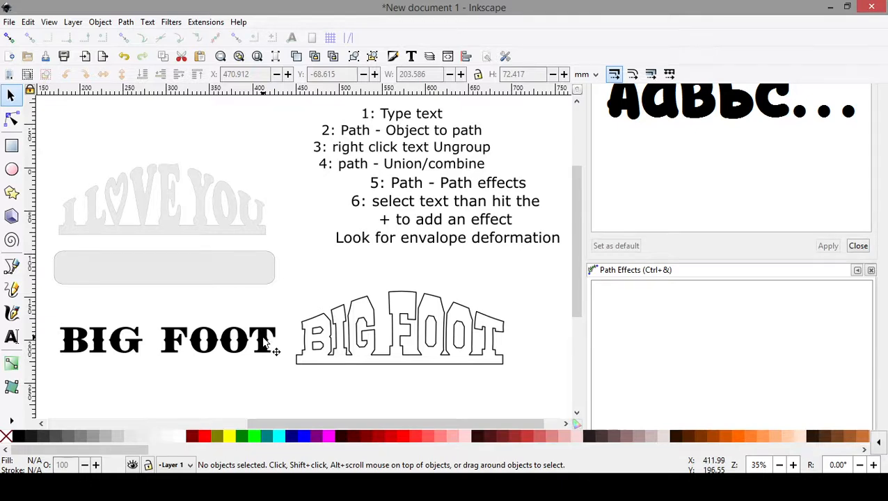
- Add a "BIG FOOT" text in the Sausages font below the existing black lettering
click(218, 348)
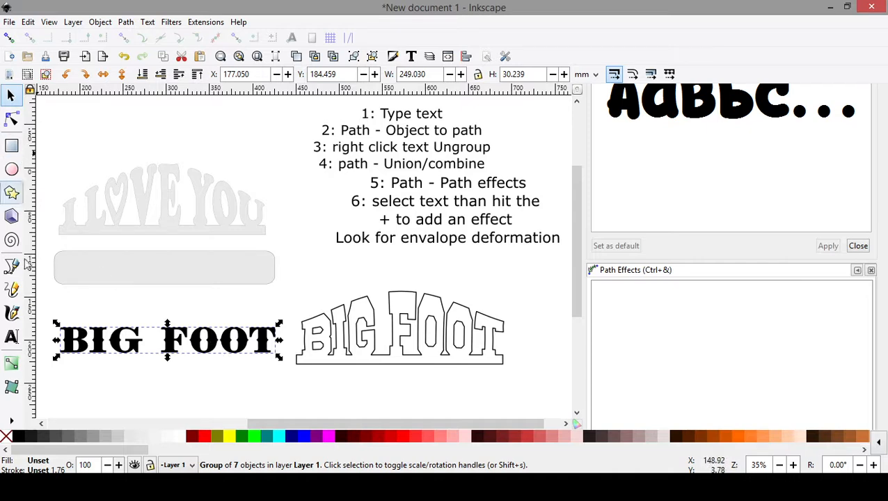
click(12, 336)
click(132, 393)
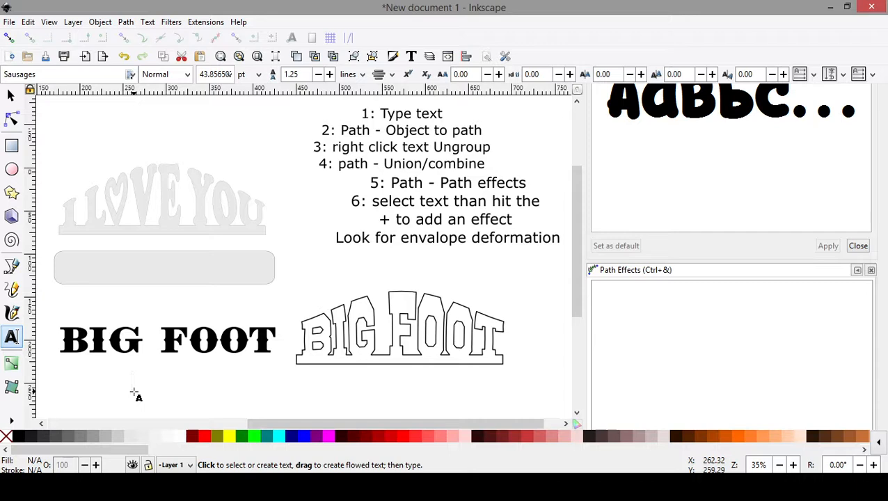
text(BIG FOOT)
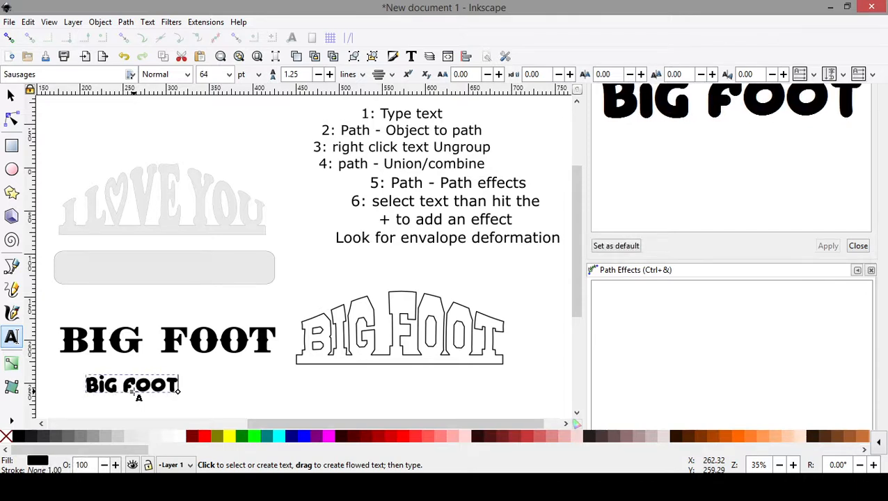
click(10, 96)
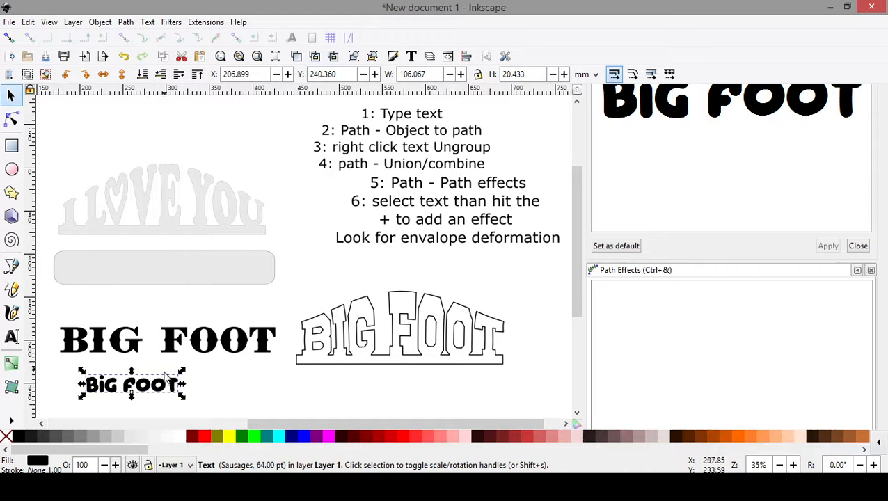
click(144, 322)
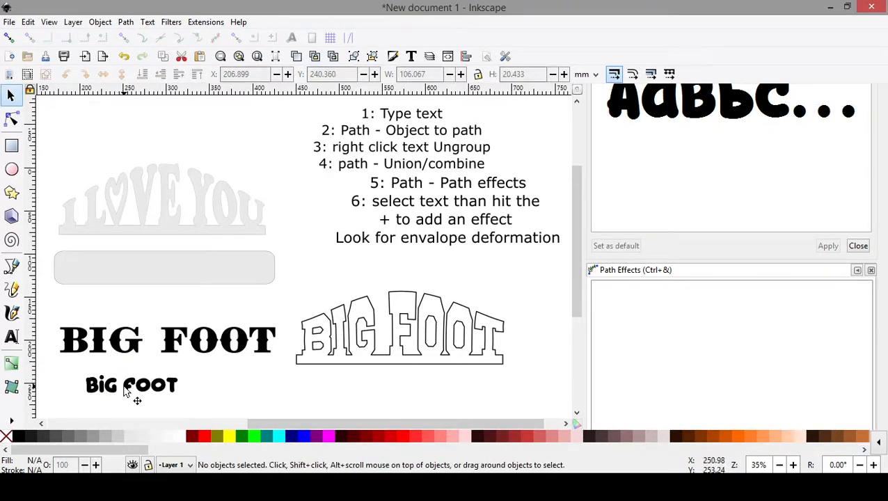
- Fit the new Sausages-font text over the grey I LOVE YOU shape at about 233 mm wide, and delete it
drag(119, 385, 105, 222)
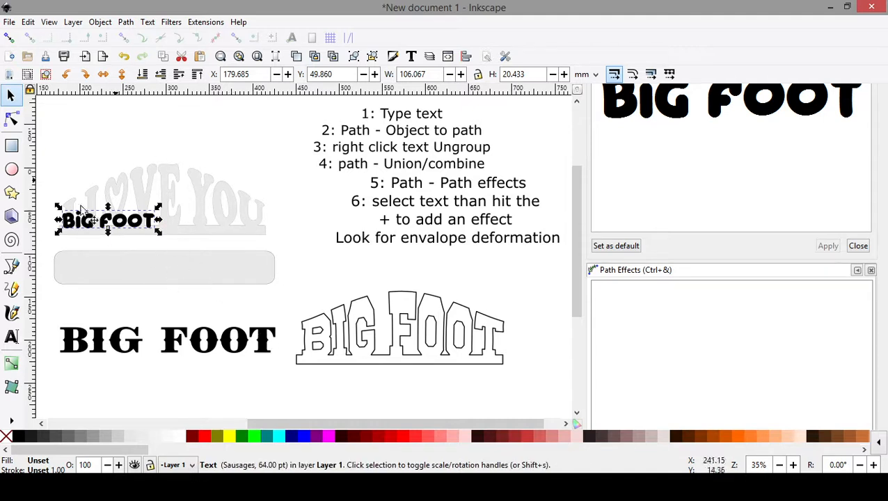
drag(160, 220, 271, 231)
drag(201, 222, 201, 212)
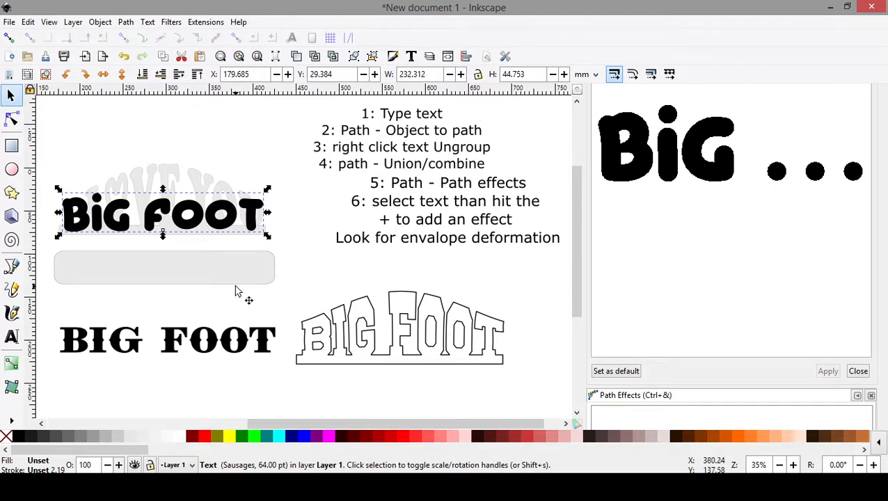
key(ctrl)
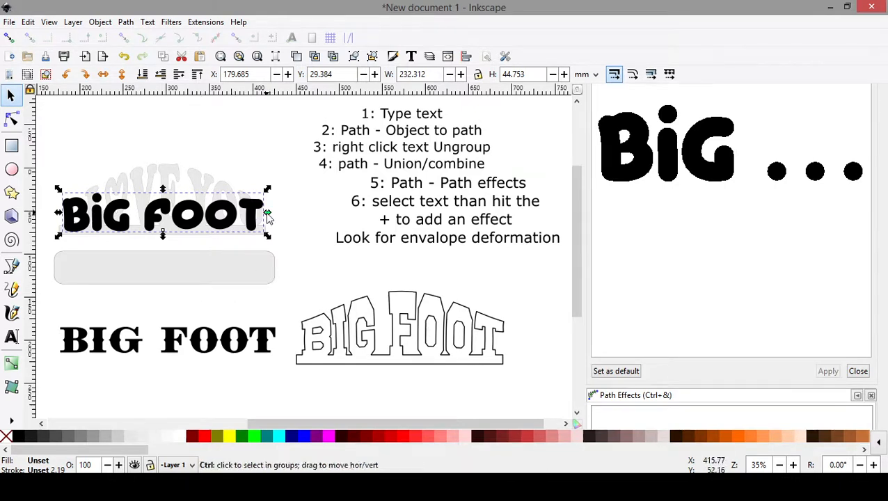
mouse_move(269, 218)
mouse_down()
mouse_move(285, 221)
mouse_move(252, 220)
mouse_move(269, 220)
mouse_up()
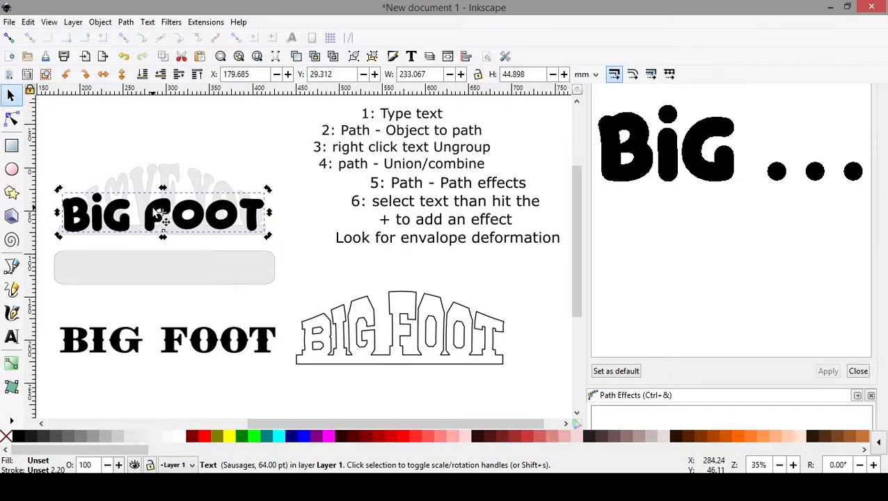
key(Delete)
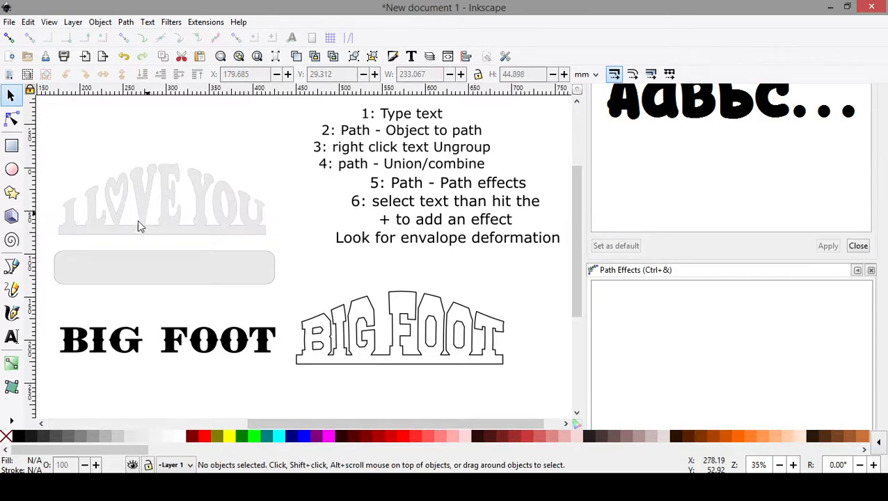
- Place the black BIG FOOT group over the base of the grey I LOVE YOU shape, scaled to about 243 mm wide
click(221, 348)
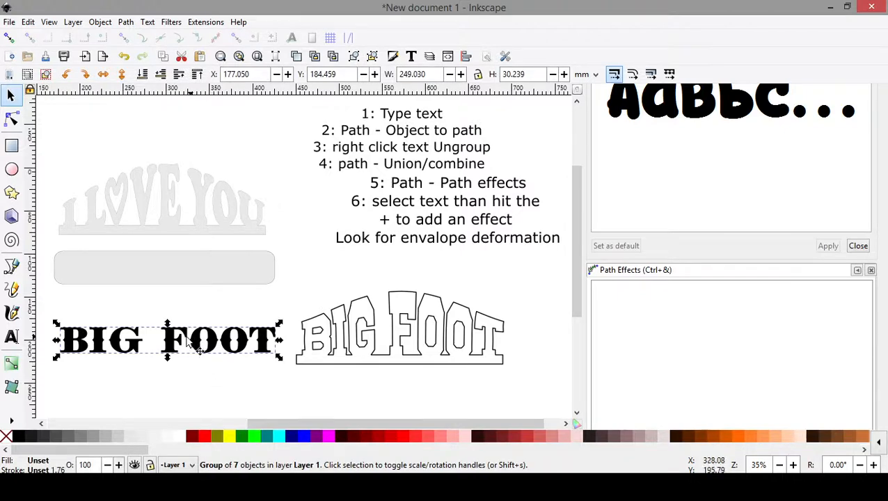
drag(182, 350, 176, 231)
drag(274, 222, 268, 221)
drag(173, 220, 175, 221)
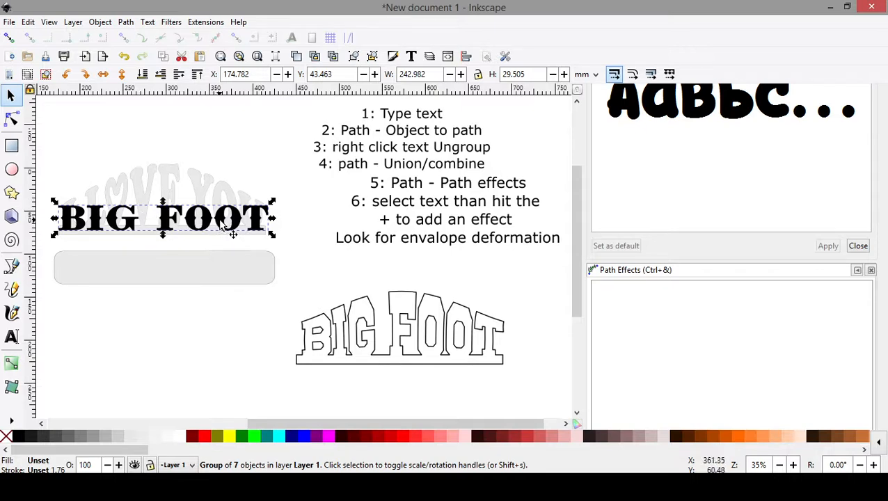
- Try to convert the BIG FOOT group with Object to Path
click(126, 23)
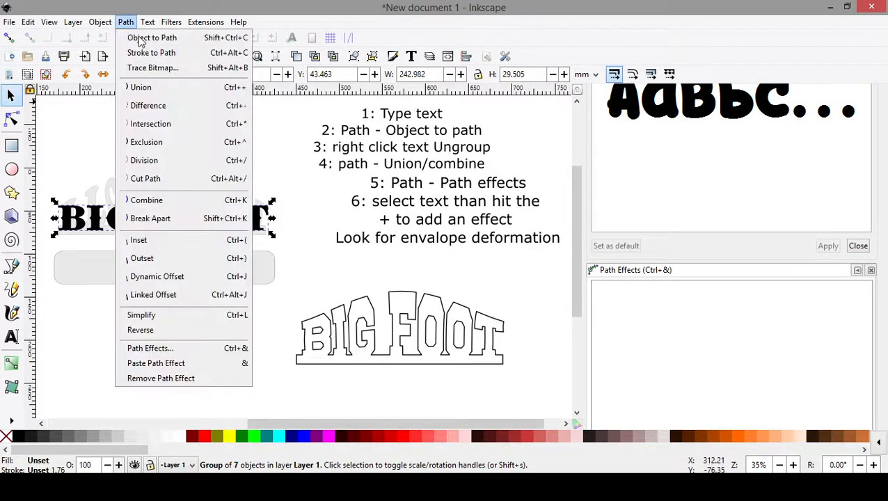
click(139, 39)
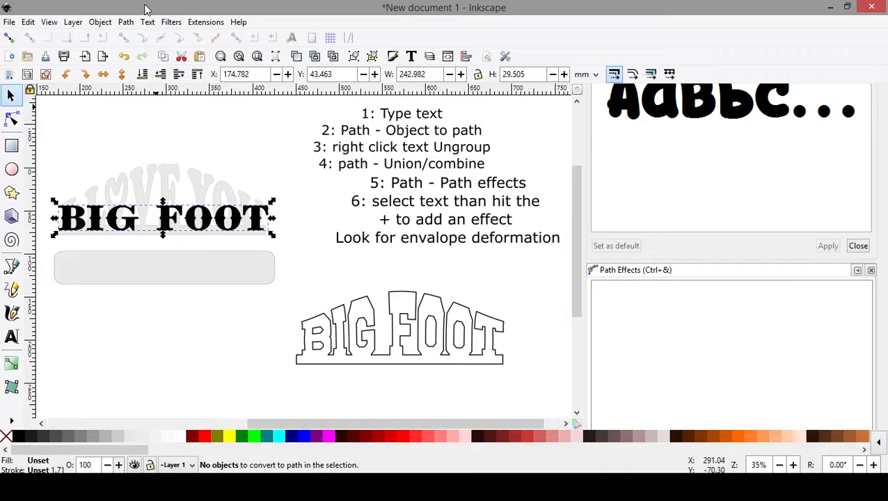
click(125, 23)
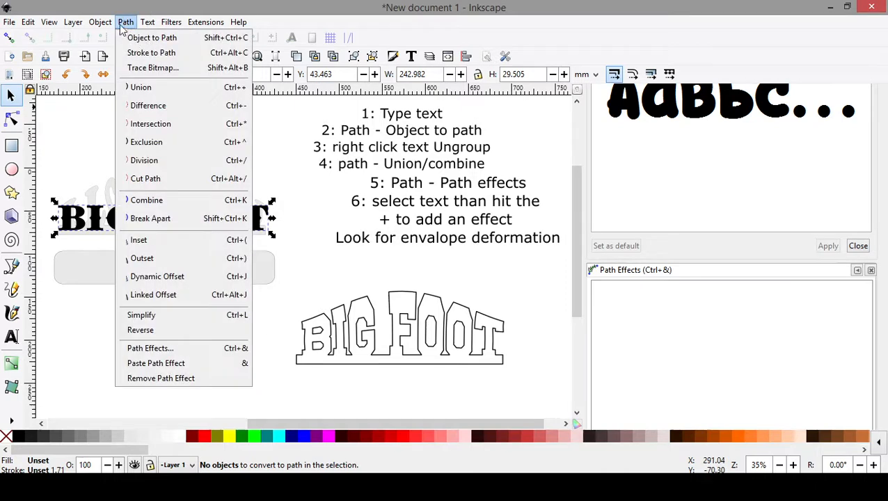
click(130, 4)
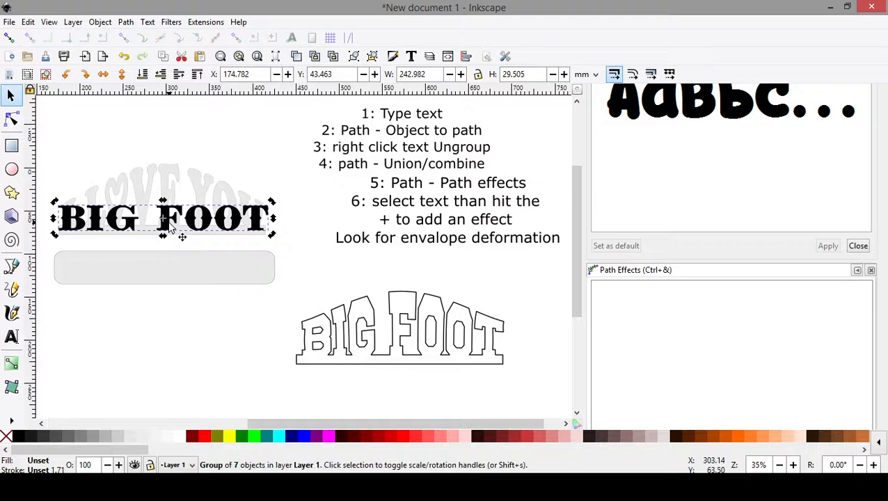
- Ungroup the black BIG FOOT lettering into separate letters and clear the selection
right_click(171, 221)
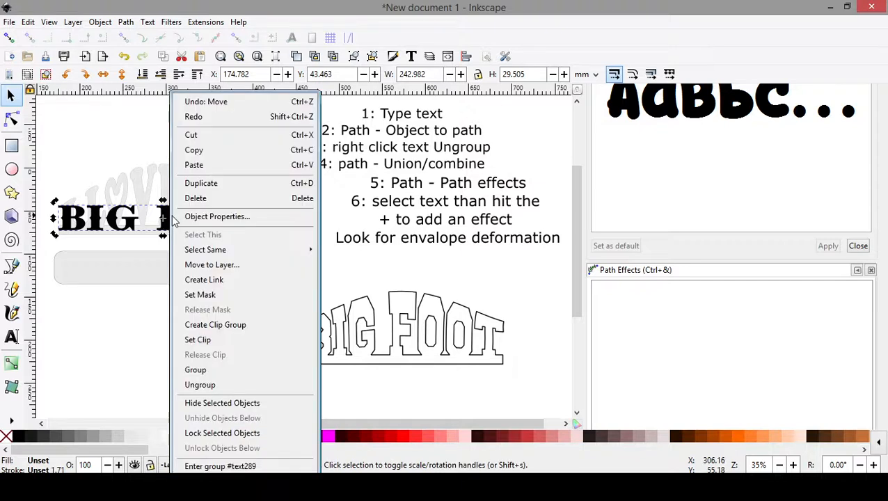
click(199, 385)
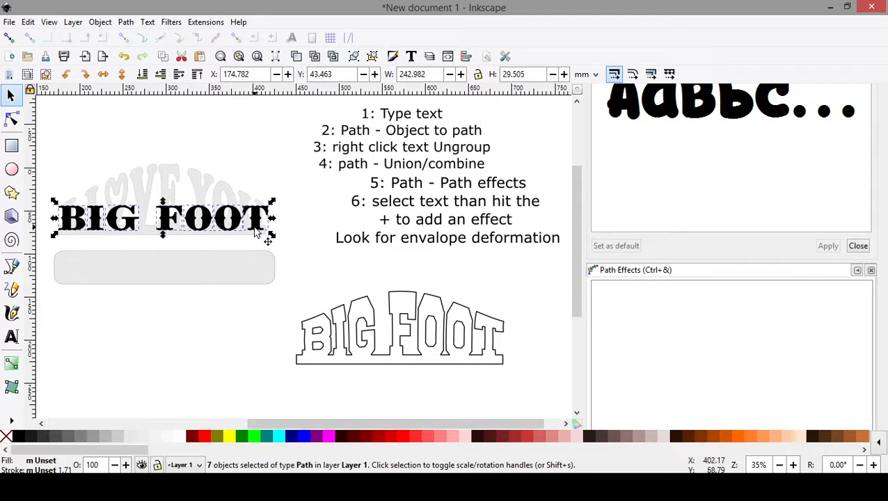
click(177, 341)
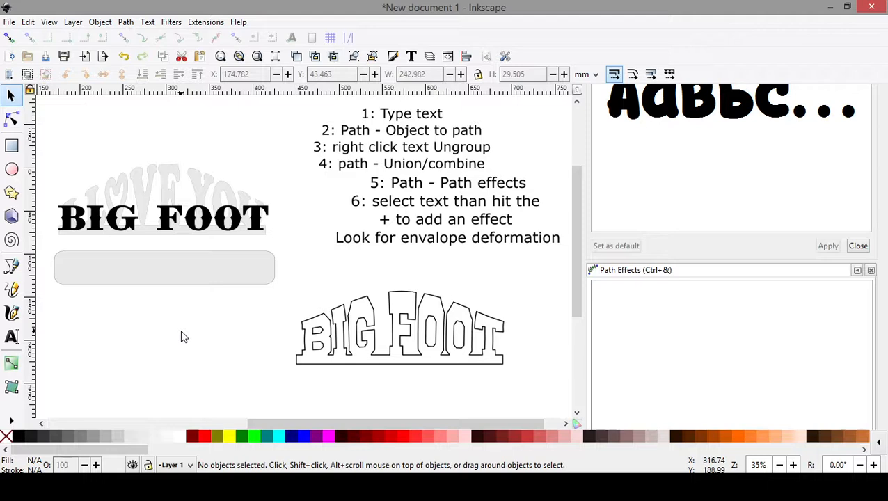
- Delete the first O of FOOT to test that the letters are separate, and undo the deletion
click(209, 224)
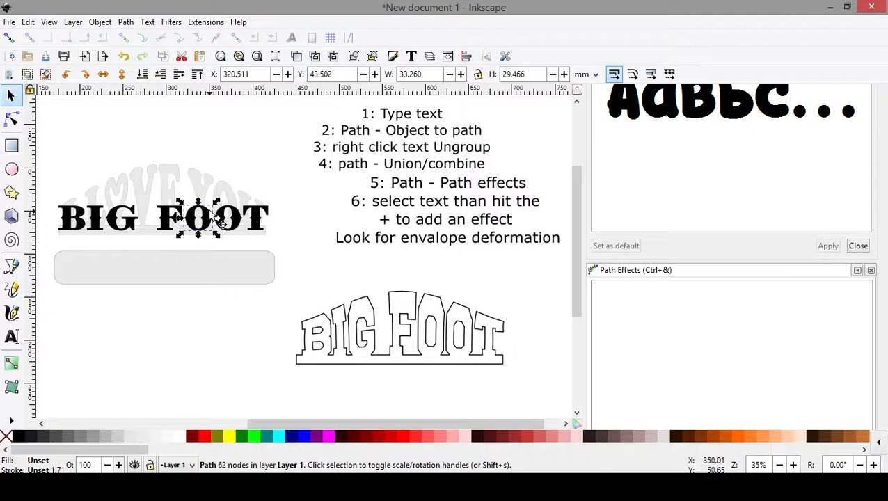
key(Delete)
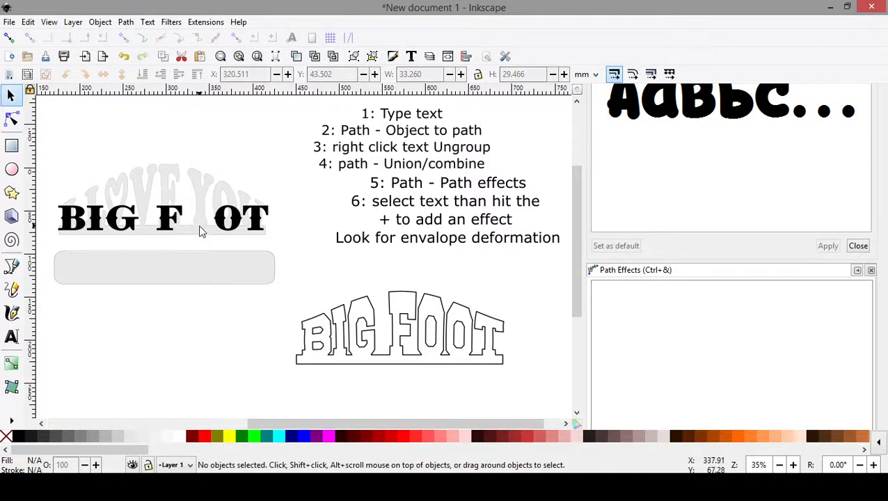
key(ctrl)
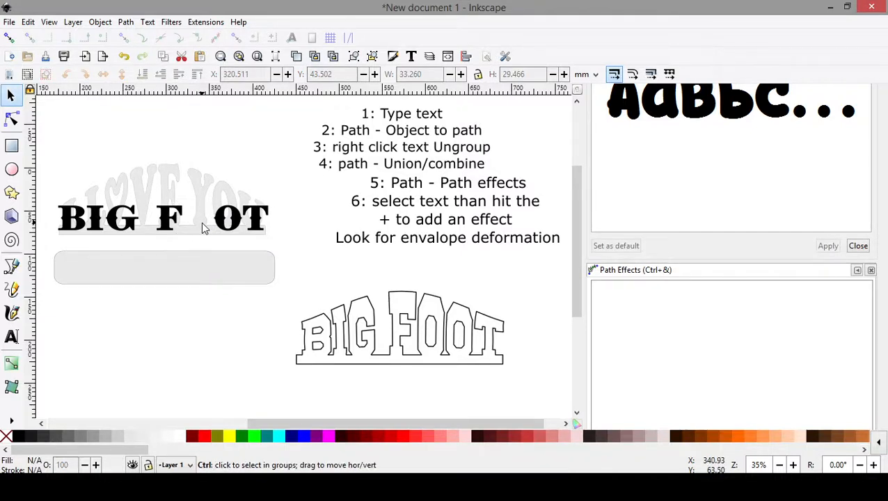
key(ctrl+z)
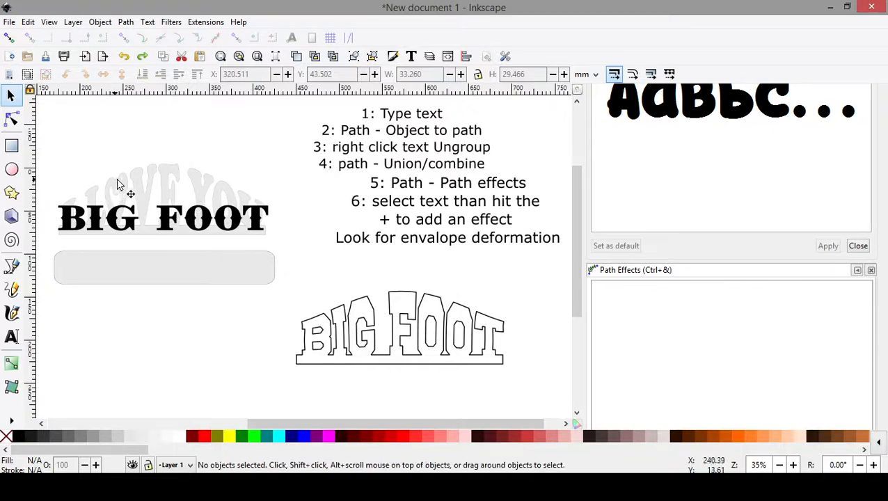
- Select all the separate BIG FOOT letters and combine them into a single path
click(170, 227)
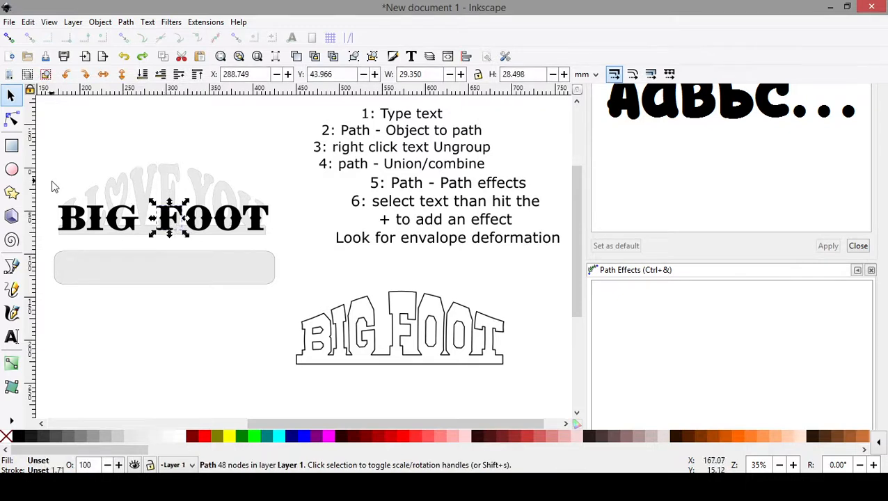
drag(52, 181, 288, 240)
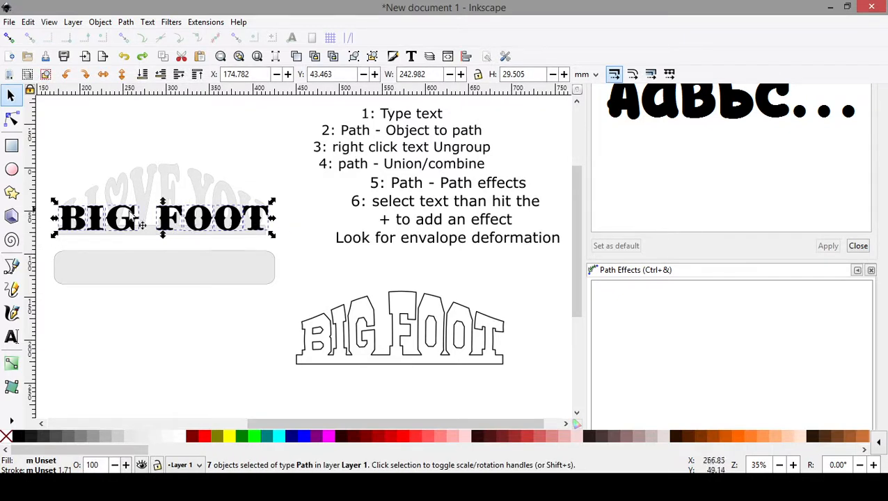
click(126, 22)
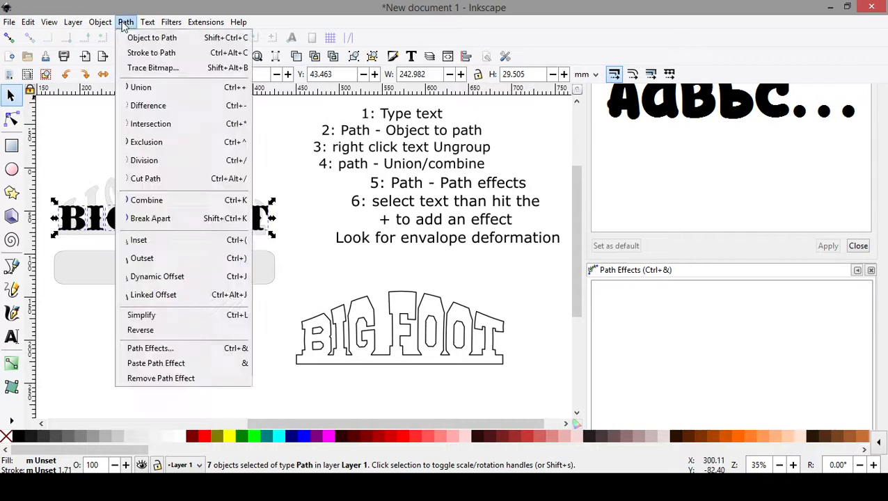
click(148, 200)
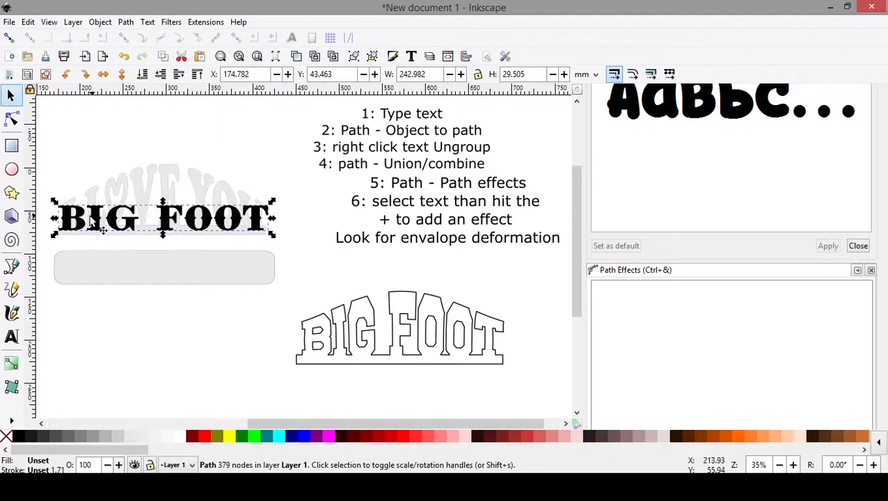
- Add the Envelope Deformation path effect to the combined BIG FOOT path
click(126, 22)
click(148, 347)
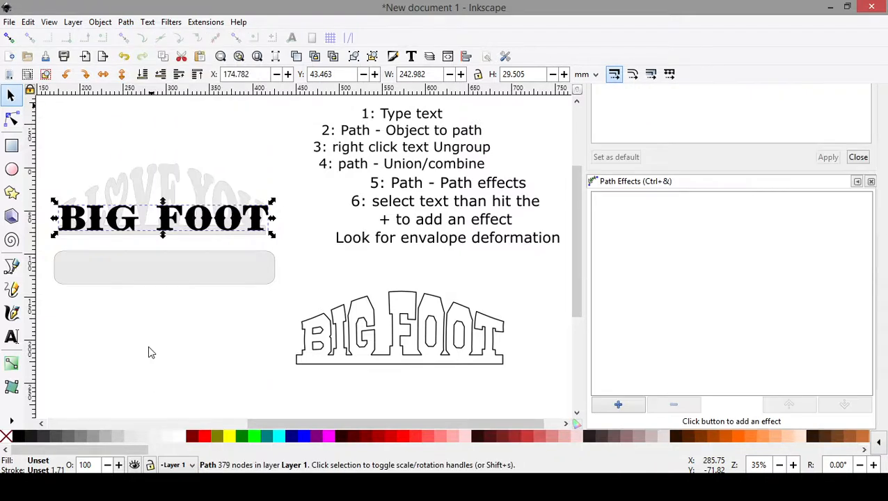
click(618, 406)
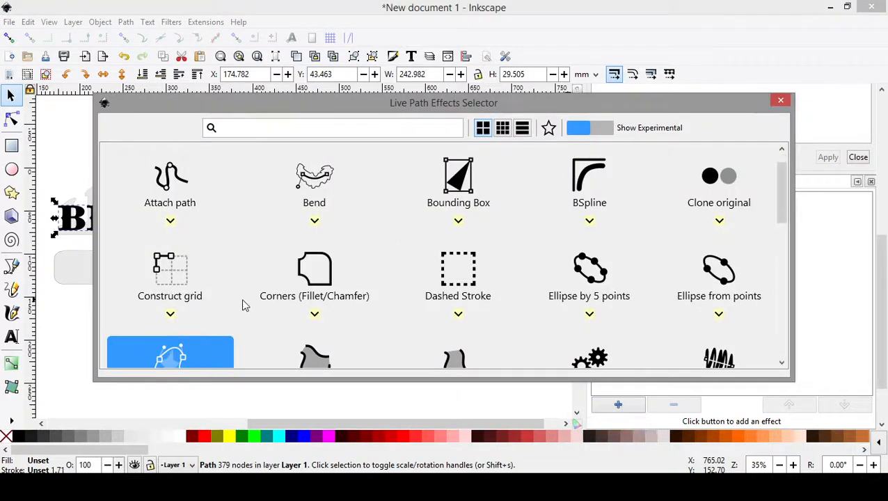
scroll(254, 278, down, 1)
scroll(236, 223, up, 1)
scroll(418, 250, down, 1)
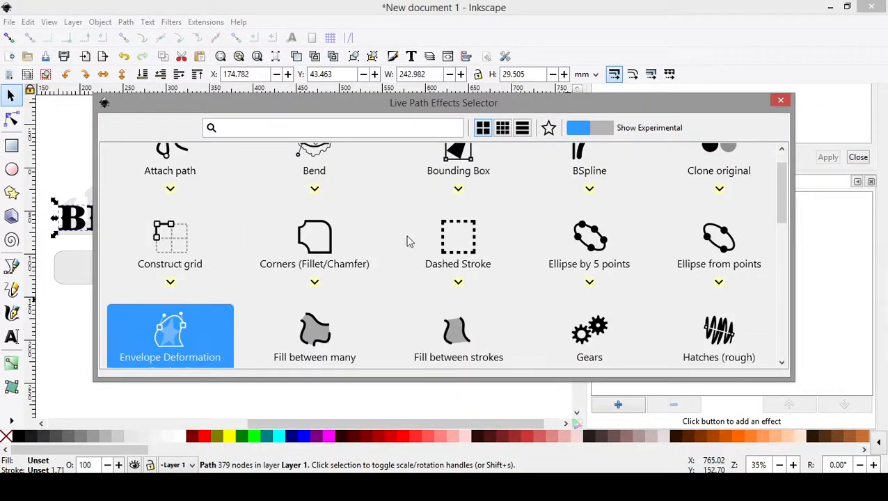
scroll(278, 297, down, 1)
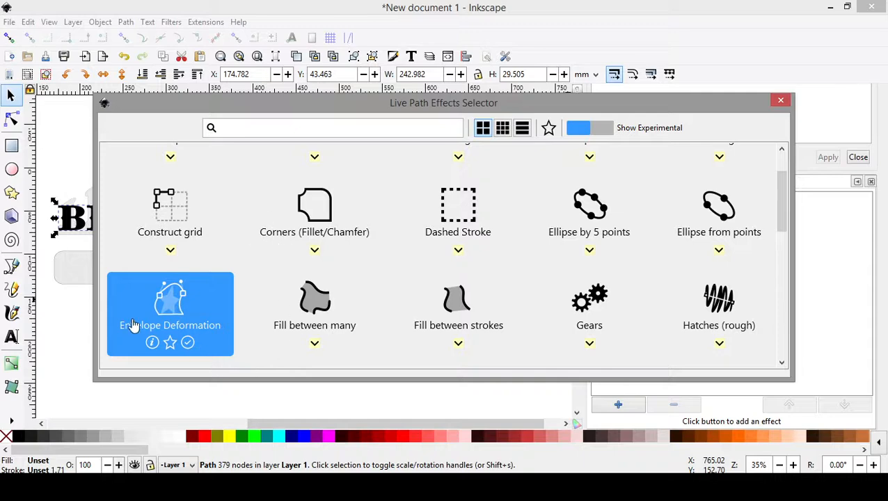
click(201, 308)
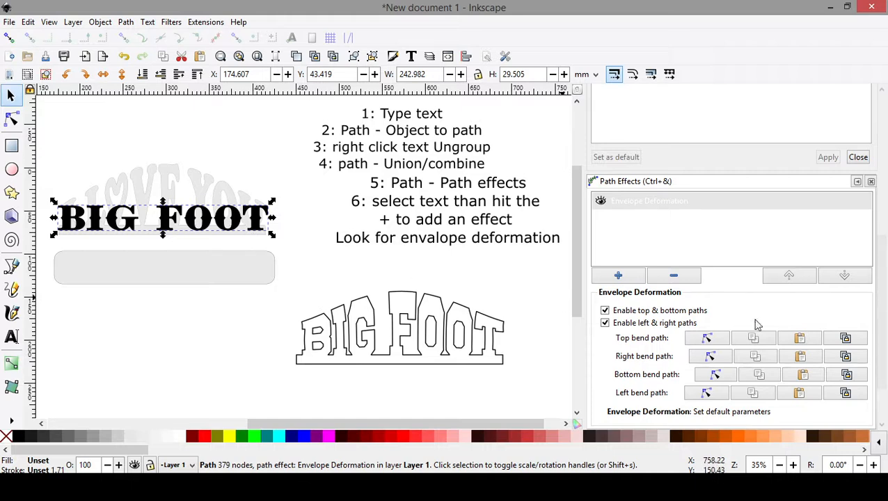
- Edit the envelope's top bend path on the canvas, pulling its middle upward so BIG FOOT arches to the height of the grey lettering
click(708, 339)
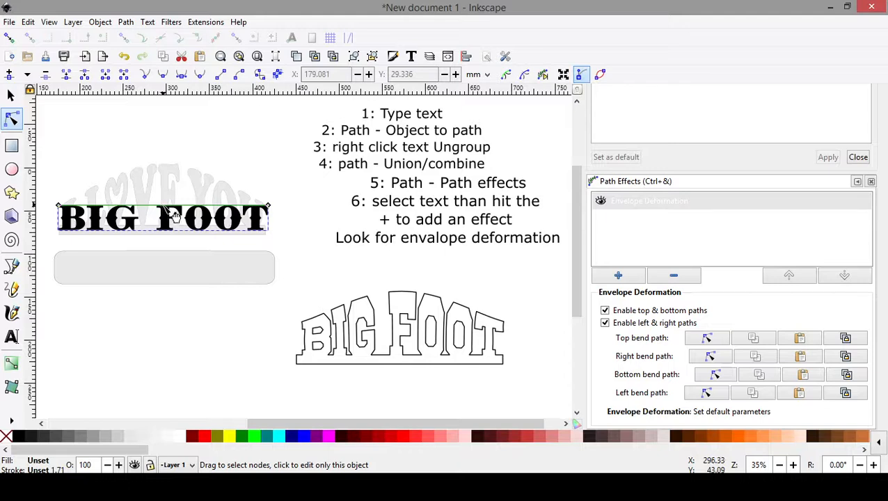
drag(172, 217, 173, 176)
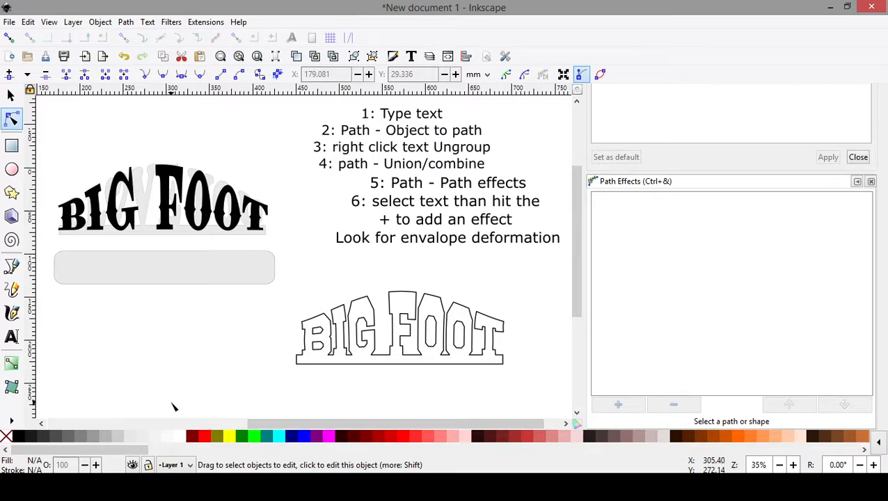
- Add a separate BIG FOOT text in the Sausages font at 64 pt below the grey rounded bar and highlight its letters
click(11, 337)
click(148, 364)
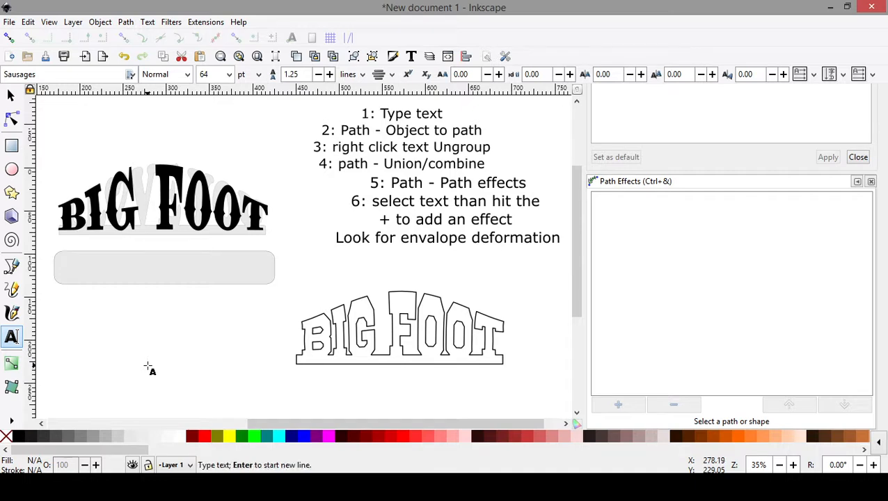
text(BIG)
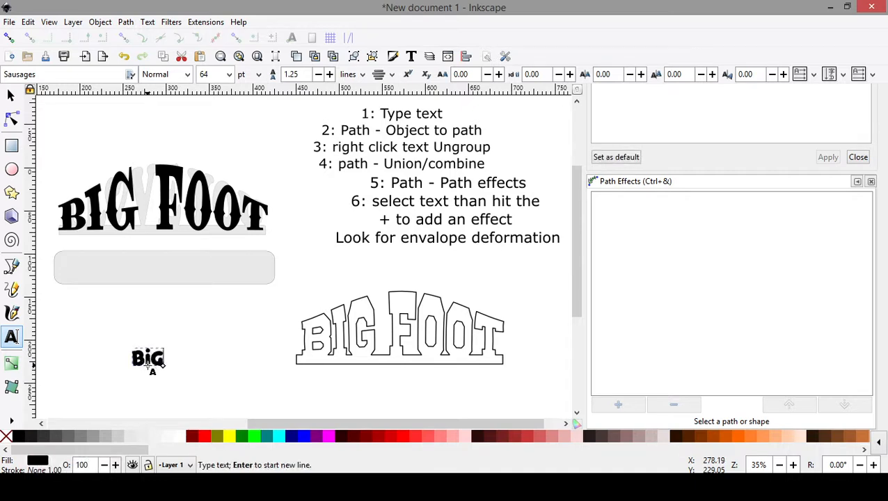
text( FOOT)
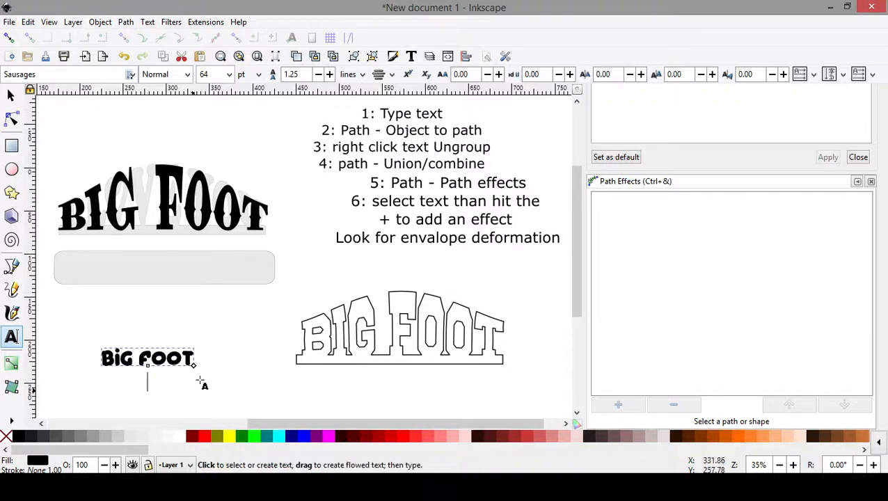
key(F1)
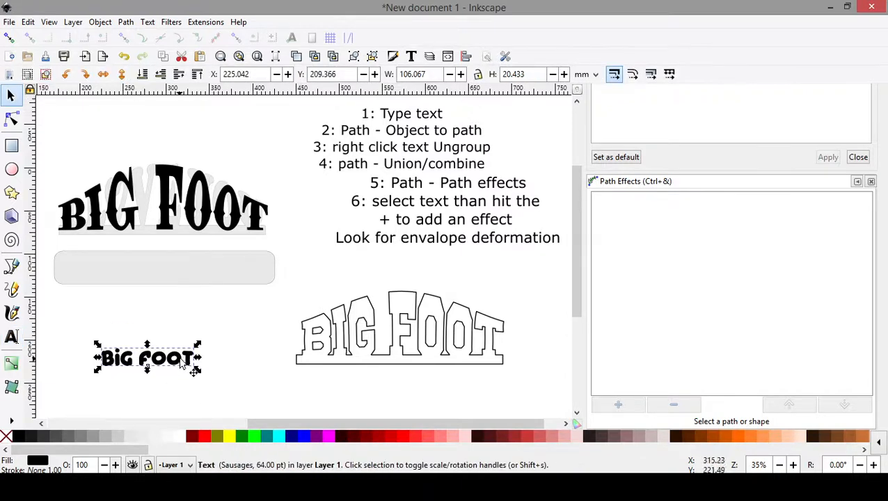
click(11, 337)
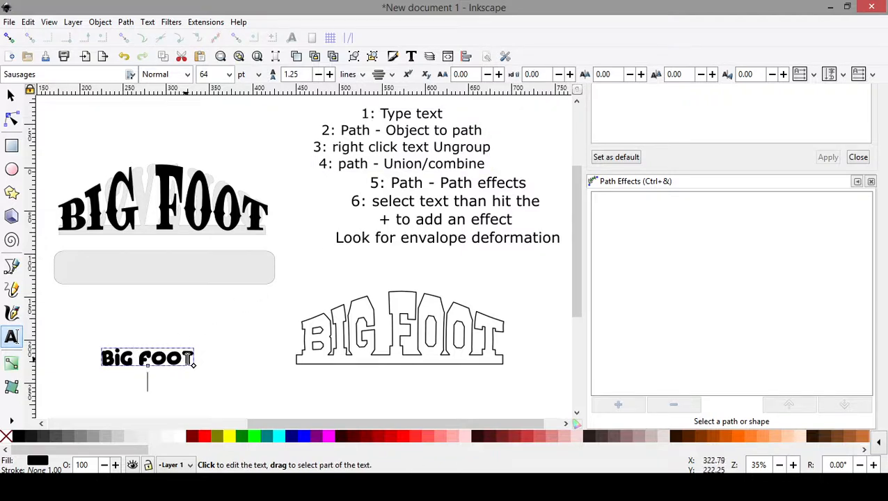
drag(193, 357, 102, 358)
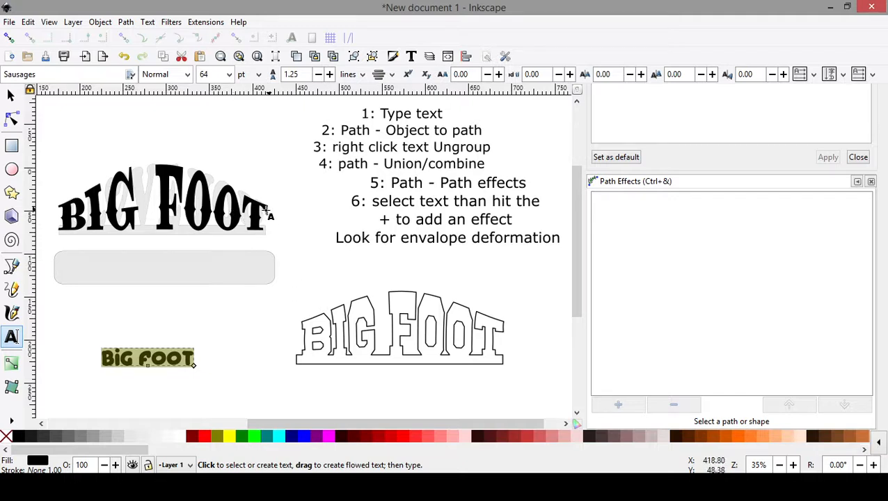
- Select the arched BIG FOOT lettering with the Node tool and try to grab its upper envelope curve
click(11, 120)
click(129, 219)
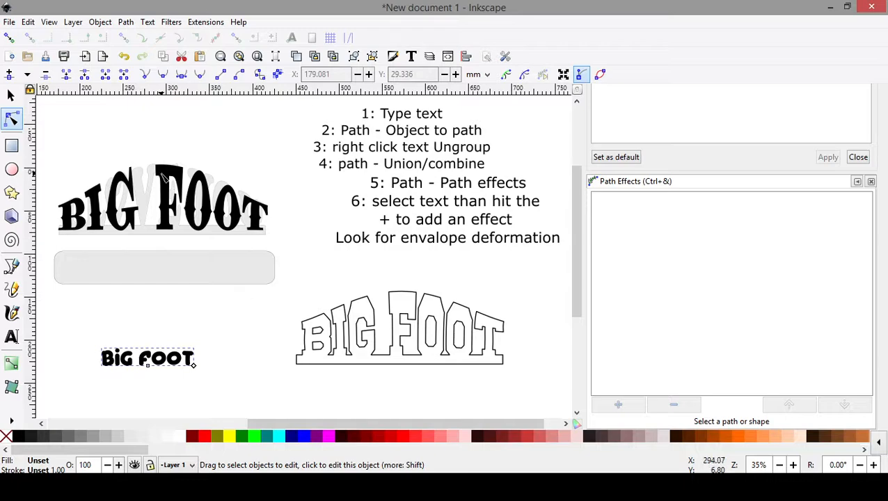
click(162, 179)
scroll(147, 216, up, 1)
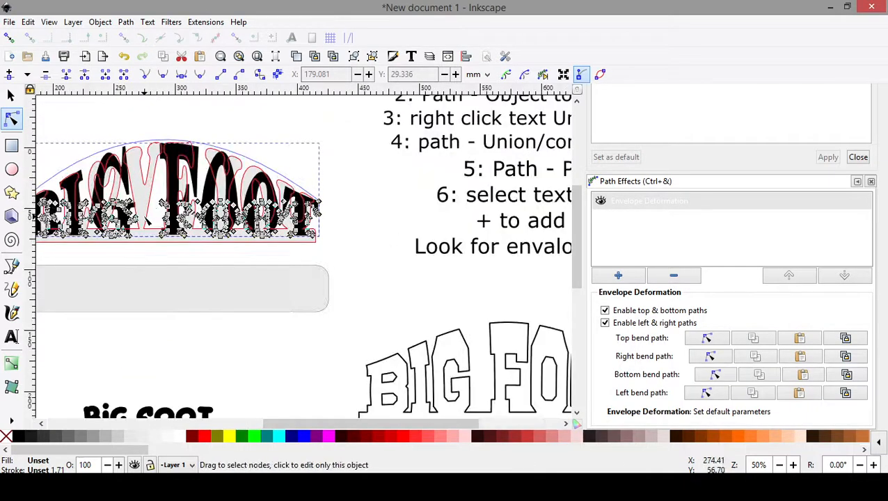
scroll(146, 220, up, 2)
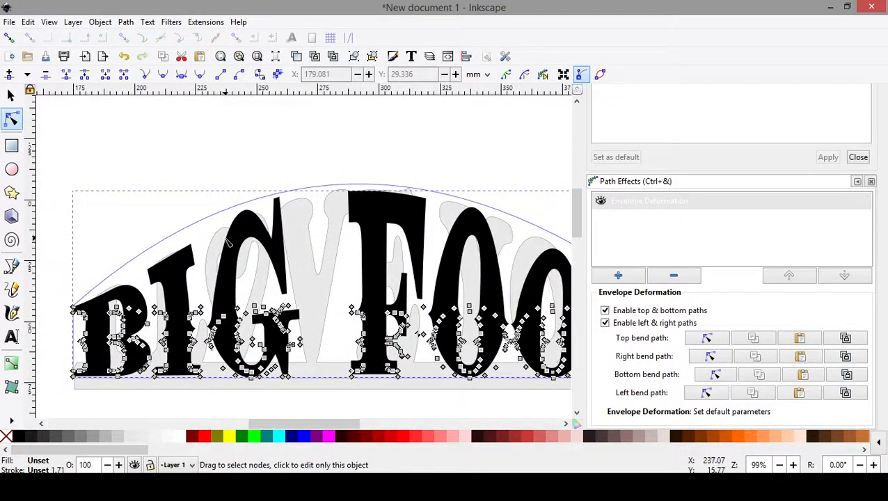
click(349, 184)
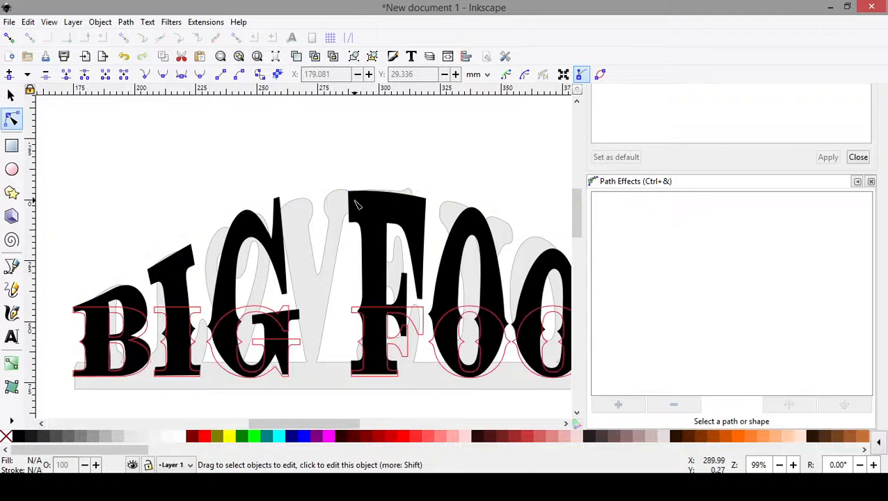
click(355, 204)
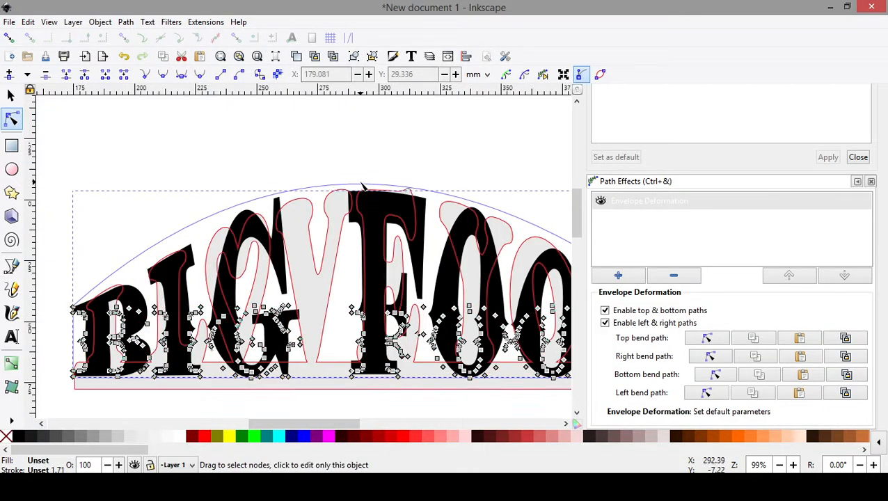
click(361, 182)
click(461, 236)
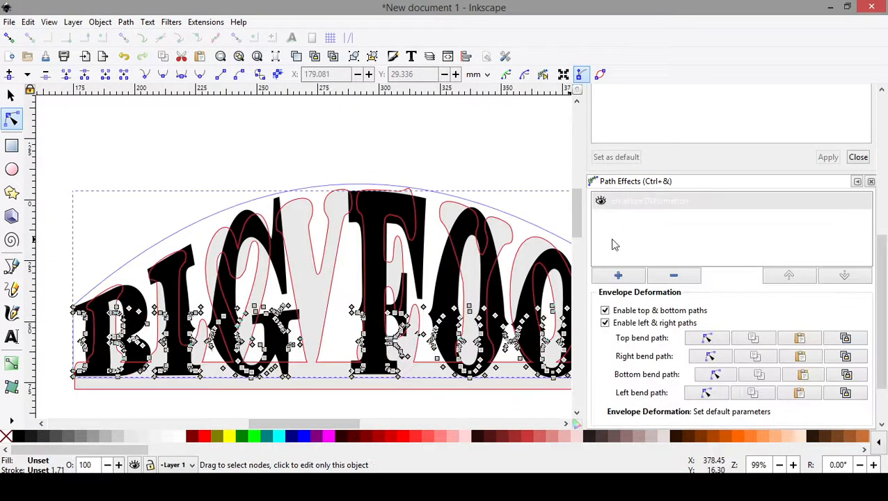
- Reopen the envelope's top bend path for editing on the canvas and pull its middle down to flatten the arch
click(636, 203)
click(707, 338)
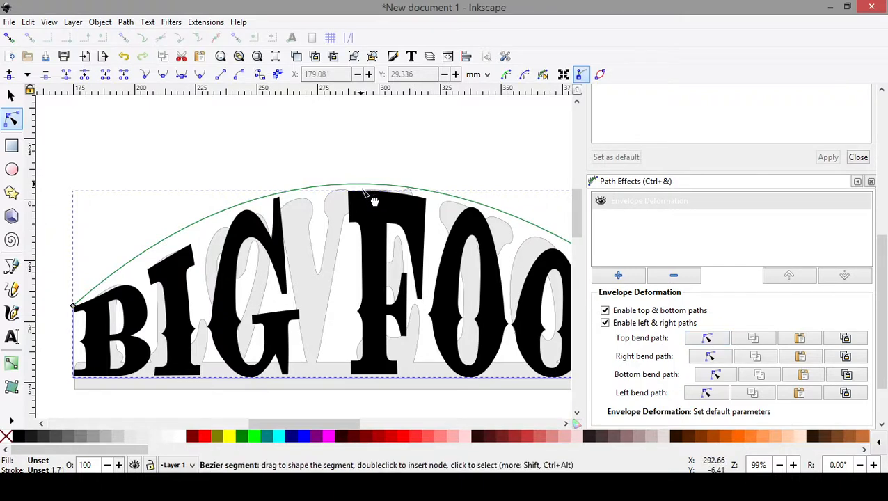
drag(369, 196, 373, 241)
scroll(363, 257, down, 3)
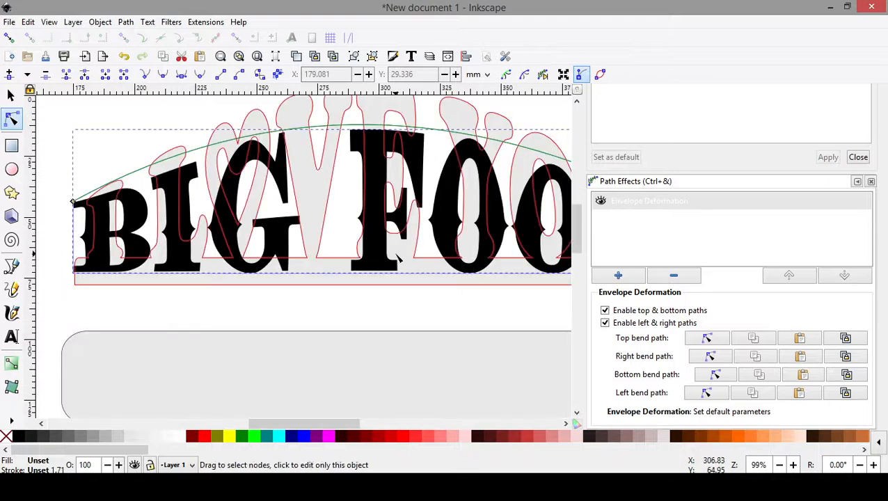
scroll(396, 256, up, 1)
scroll(220, 206, down, 2)
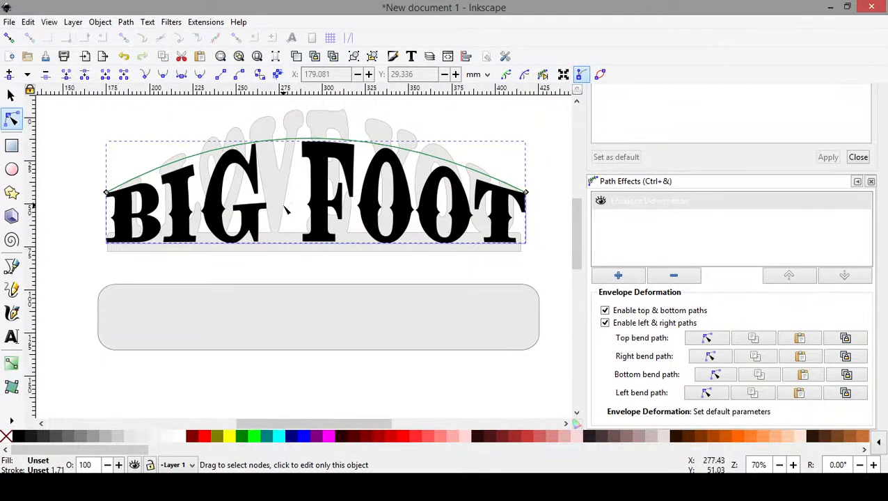
scroll(316, 229, up, 3)
- Move the arched BIG FOOT lettering up onto the grey template's base bar and shrink it to about 235 by 57 mm
click(10, 95)
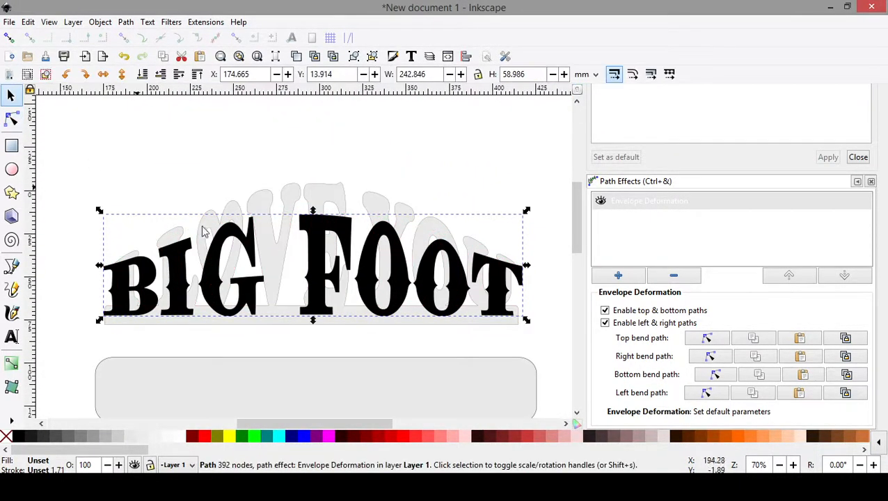
drag(315, 274, 319, 267)
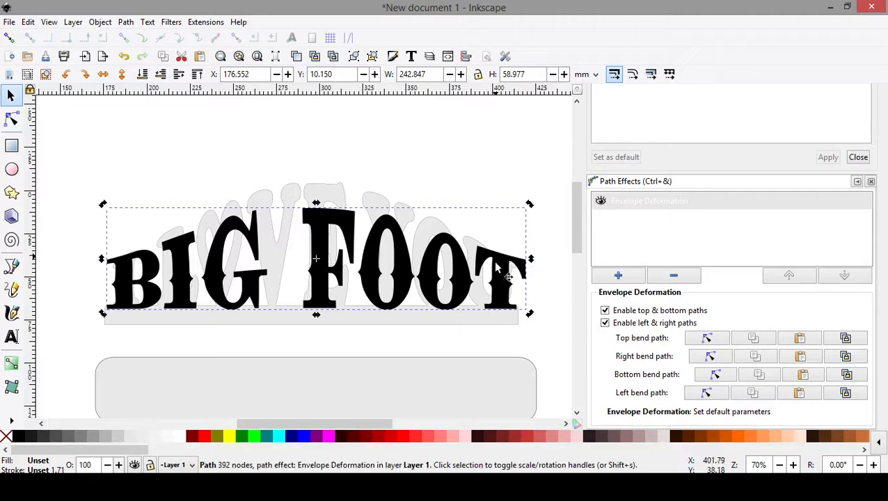
drag(529, 260, 515, 263)
drag(157, 297, 151, 285)
- Draw a rectangle about 241 by 11 mm directly beneath the arched lettering, covering the grey template's base bar
drag(386, 349, 288, 285)
scroll(340, 305, down, 1)
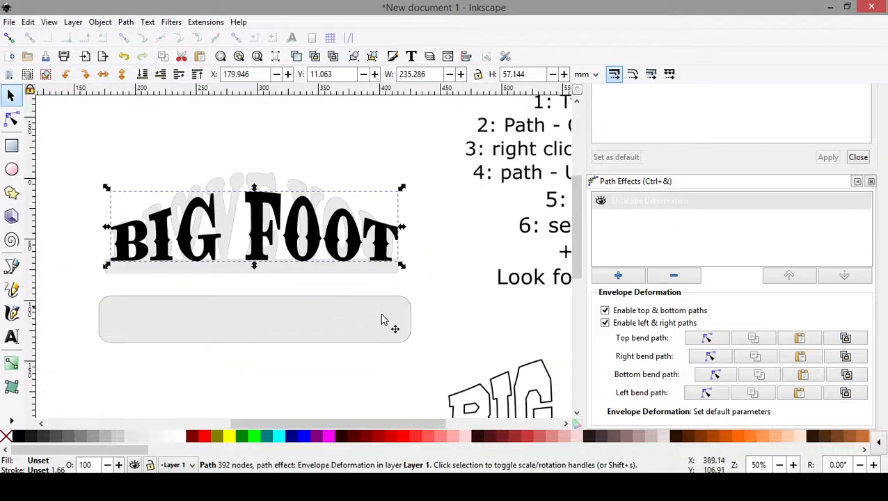
drag(440, 330, 449, 242)
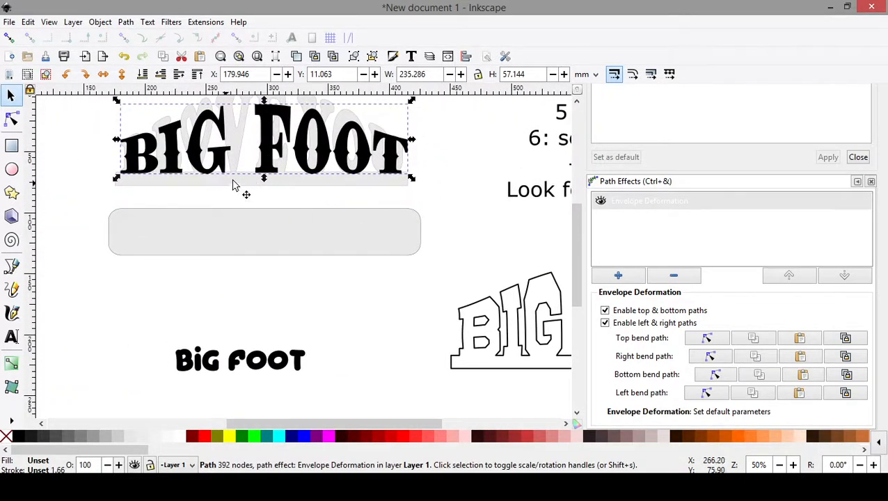
click(11, 144)
drag(115, 176, 410, 189)
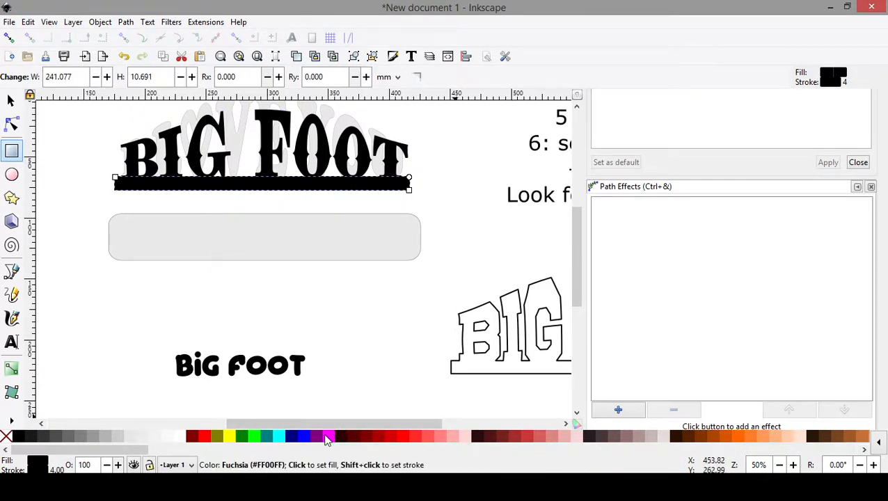
- Fill the base rectangle with purple and remove its stroke
right_click(314, 437)
click(332, 362)
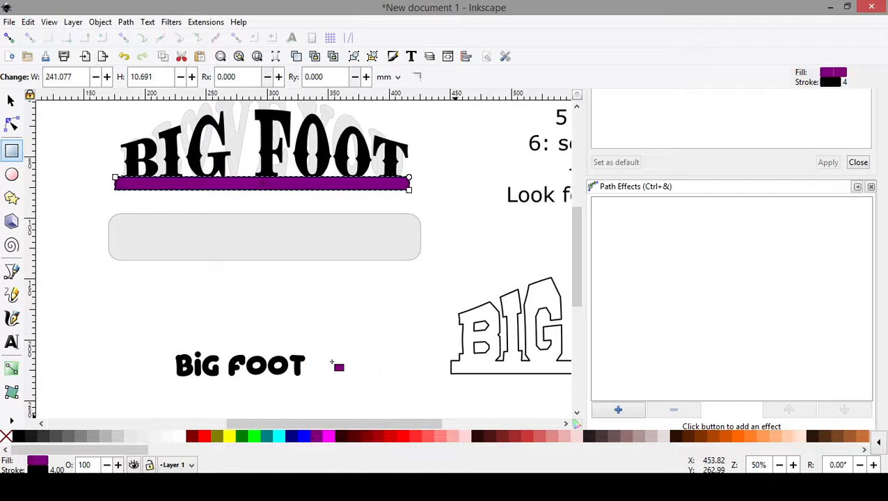
right_click(7, 436)
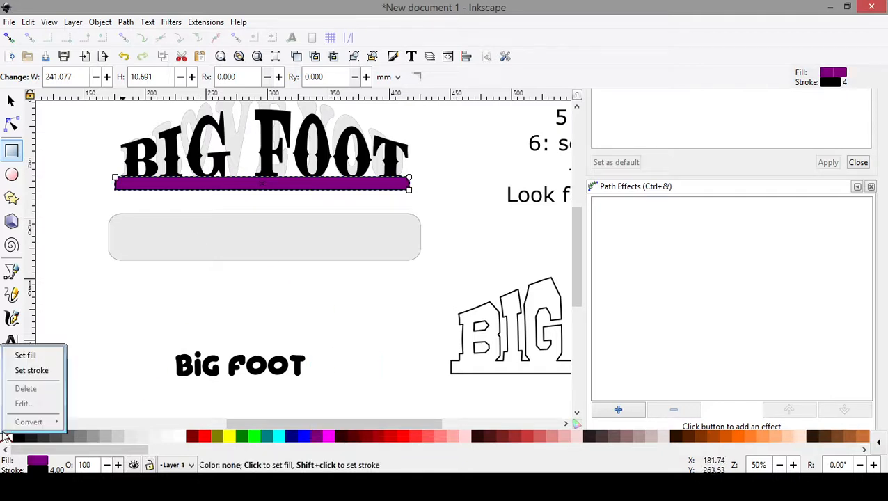
click(32, 371)
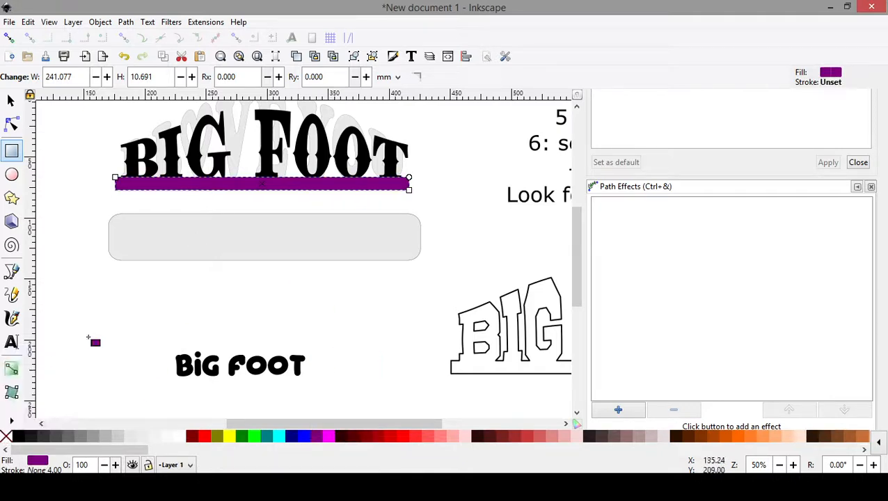
- Nudge the purple base rectangle up slightly so it overlaps the bottoms of the BIG FOOT letters
scroll(243, 232, up, 2)
scroll(249, 229, up, 1)
scroll(250, 224, up, 4)
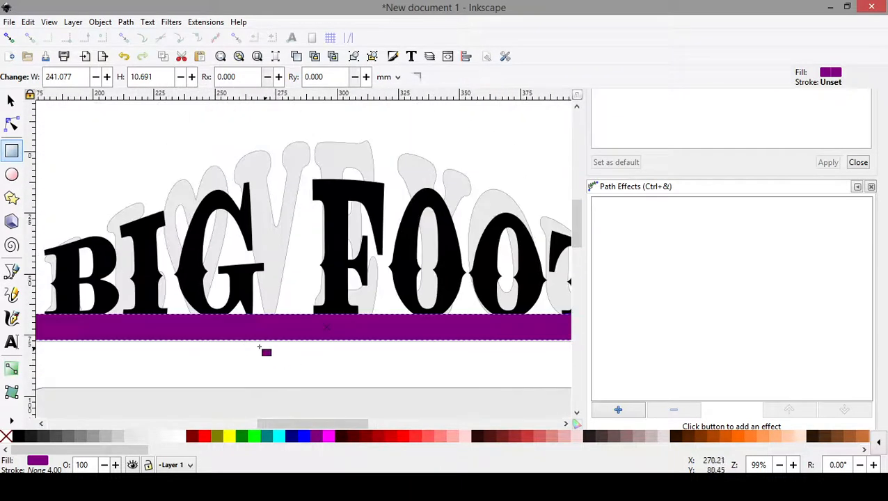
click(10, 100)
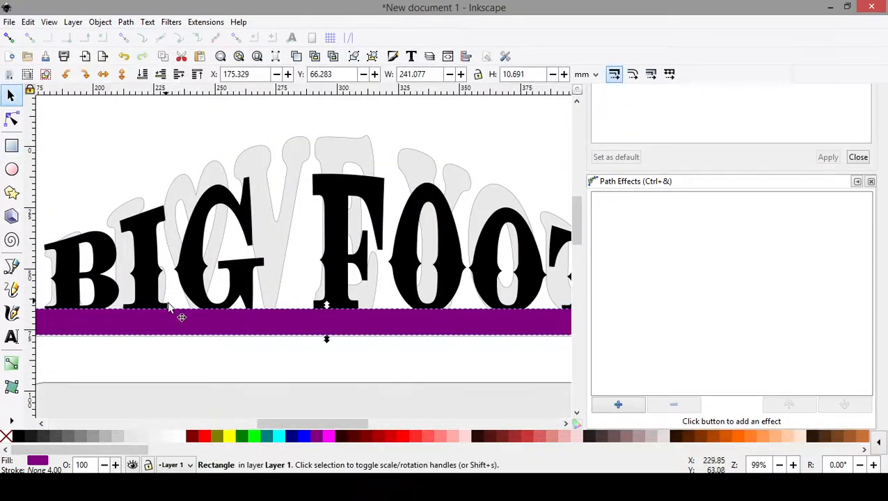
scroll(266, 358, down, 1)
drag(269, 343, 264, 341)
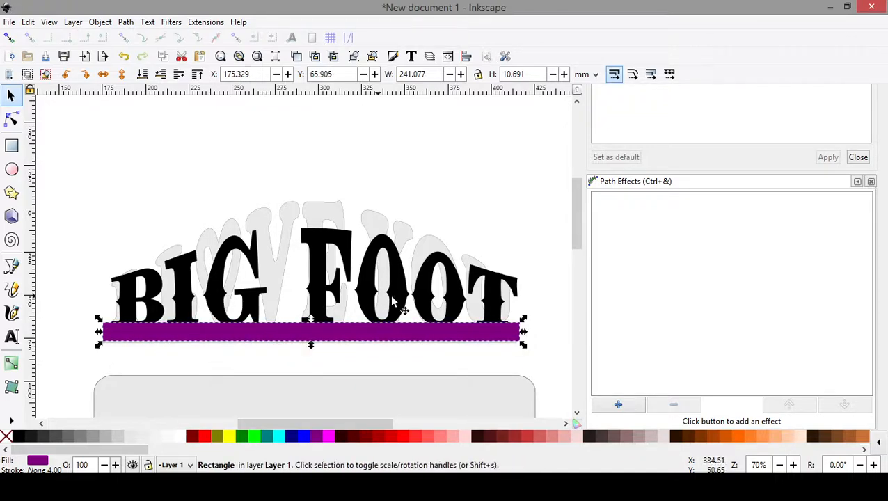
- Merge the arched BIG FOOT lettering and the purple base rectangle into a single path with Union
shift+click(315, 274)
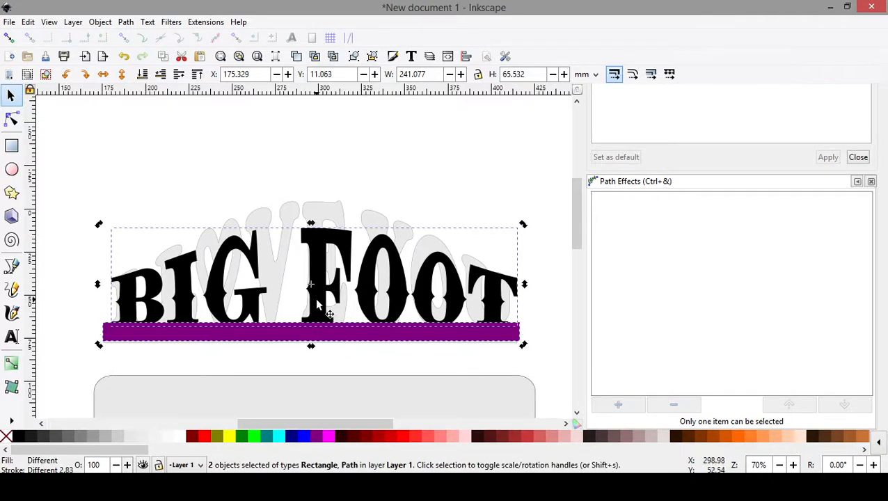
key(r)
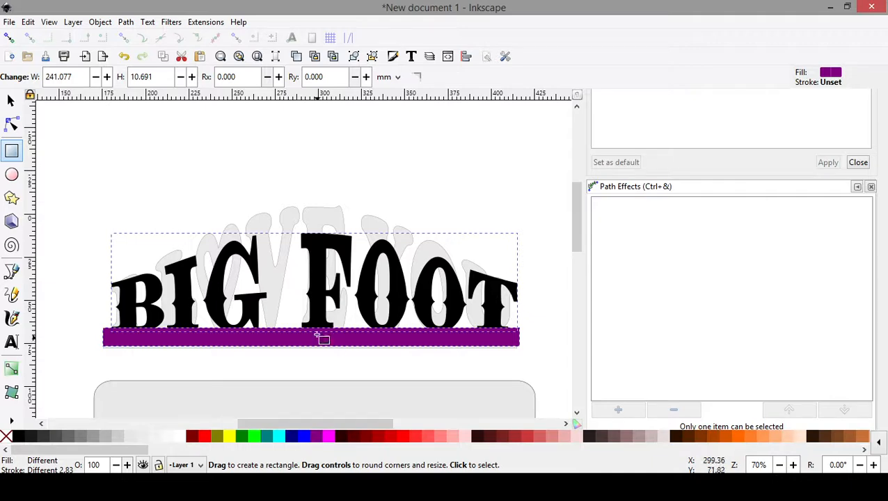
click(126, 22)
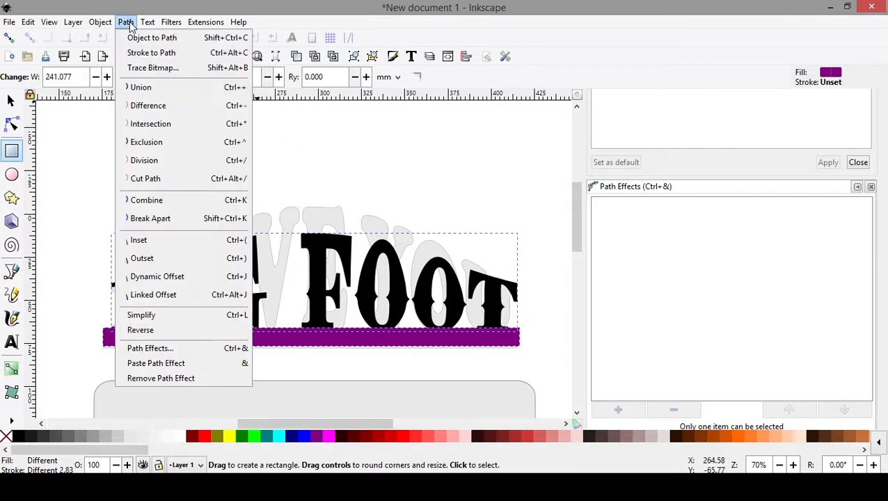
click(142, 89)
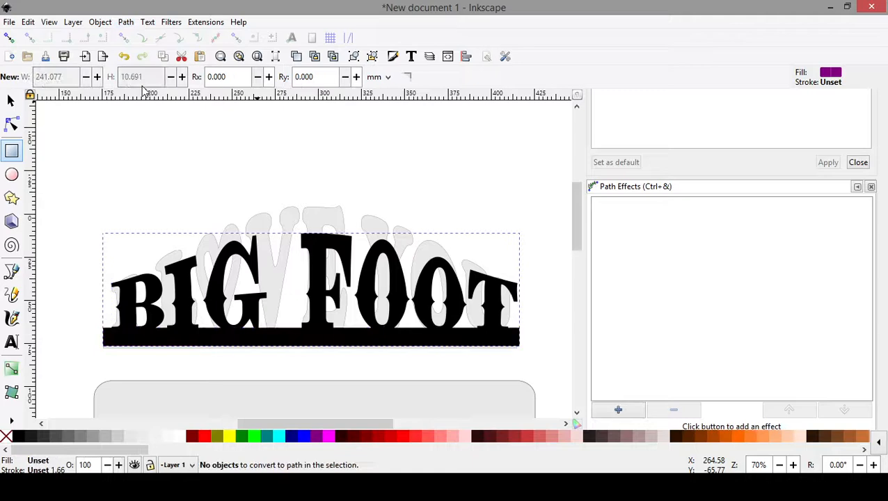
- Give the merged BIG FOOT shape a black stroke and set its fill to none
click(11, 101)
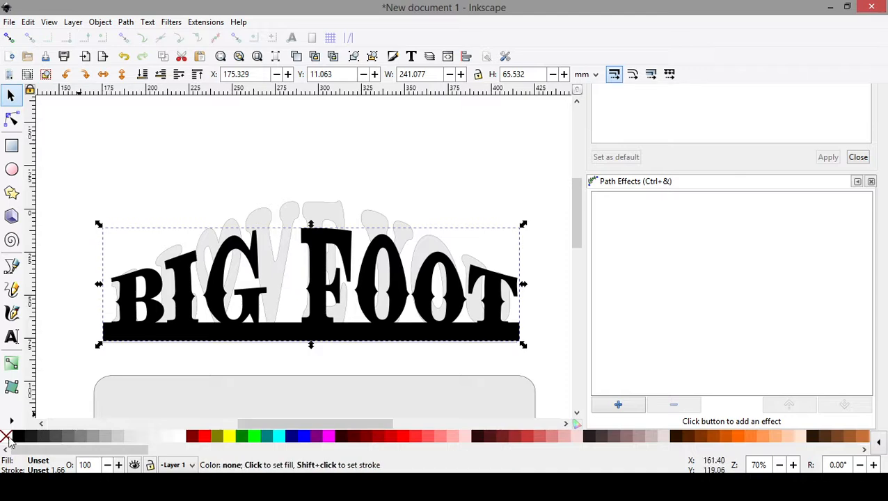
right_click(38, 462)
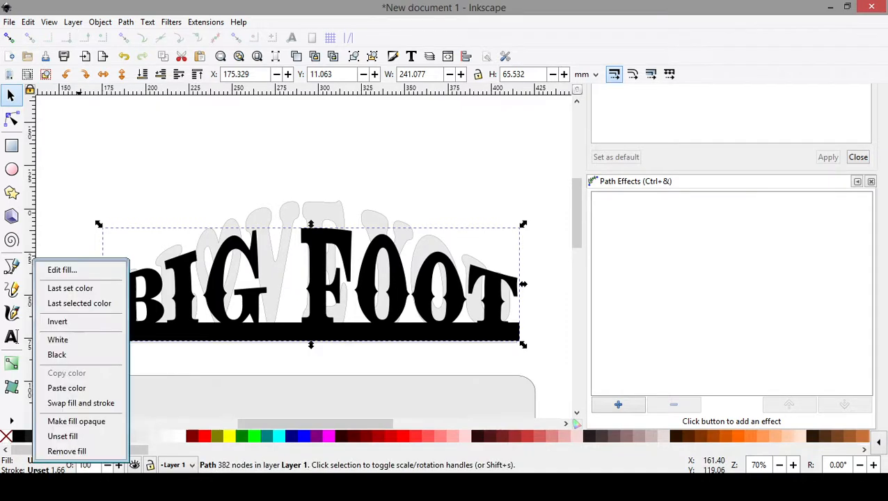
click(39, 469)
right_click(38, 469)
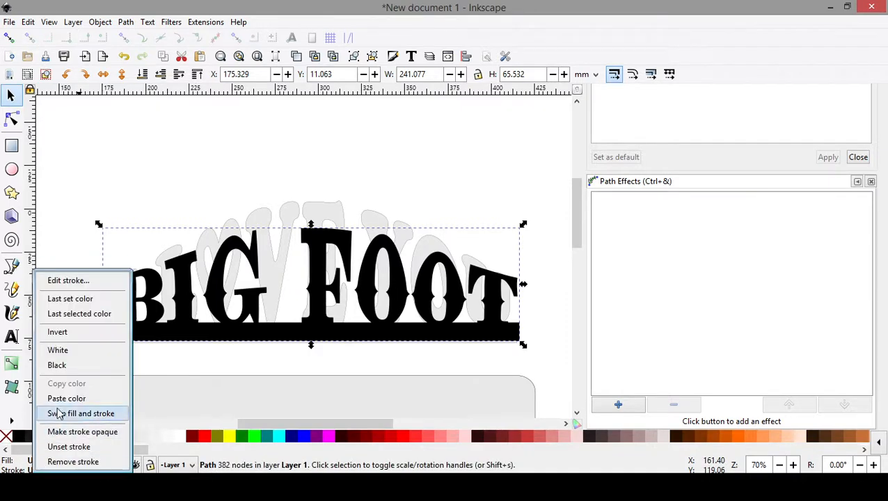
click(57, 365)
right_click(6, 439)
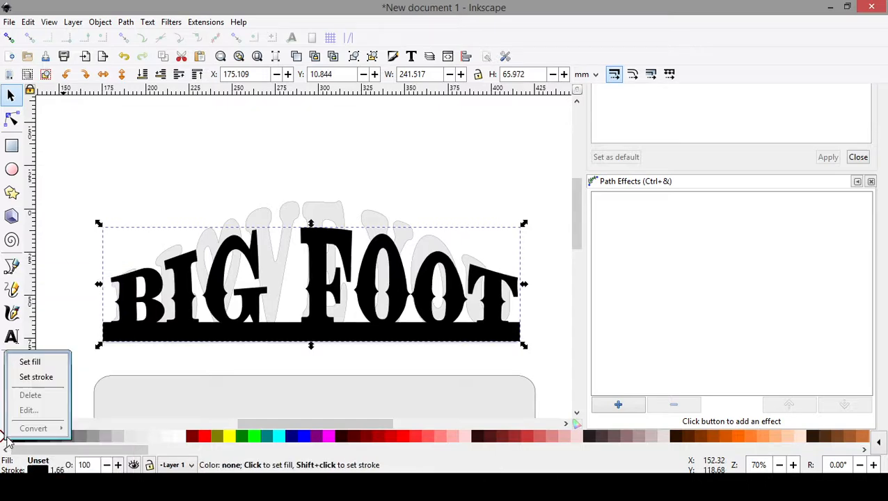
click(28, 363)
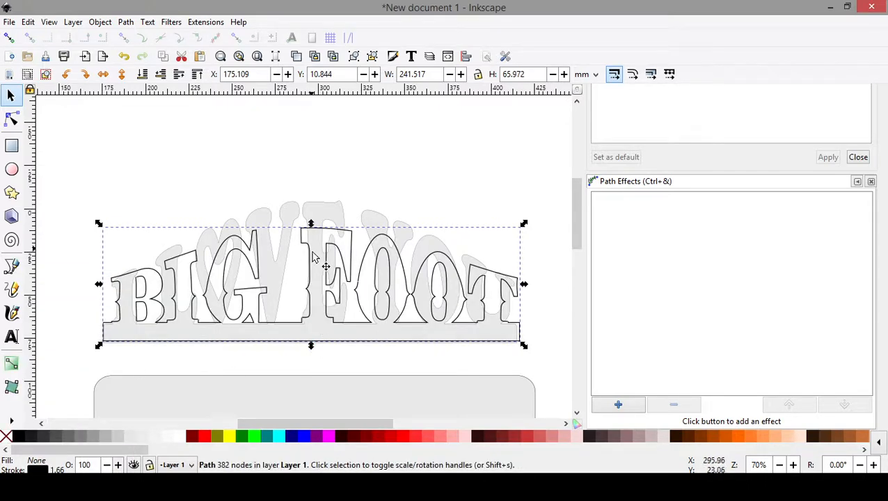
- Move the outlined BIG FOOT shape up into the empty space above the grey I LOVE YOU template
drag(308, 244, 304, 106)
scroll(344, 229, up, 2)
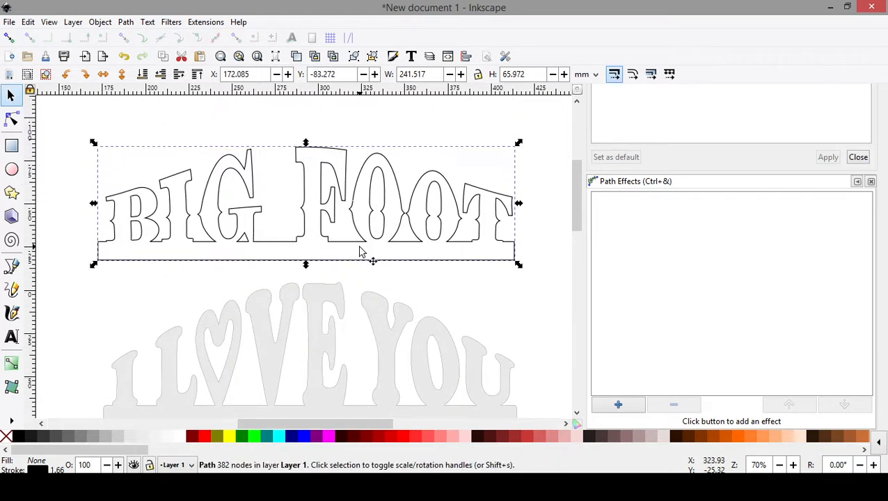
drag(484, 326, 466, 286)
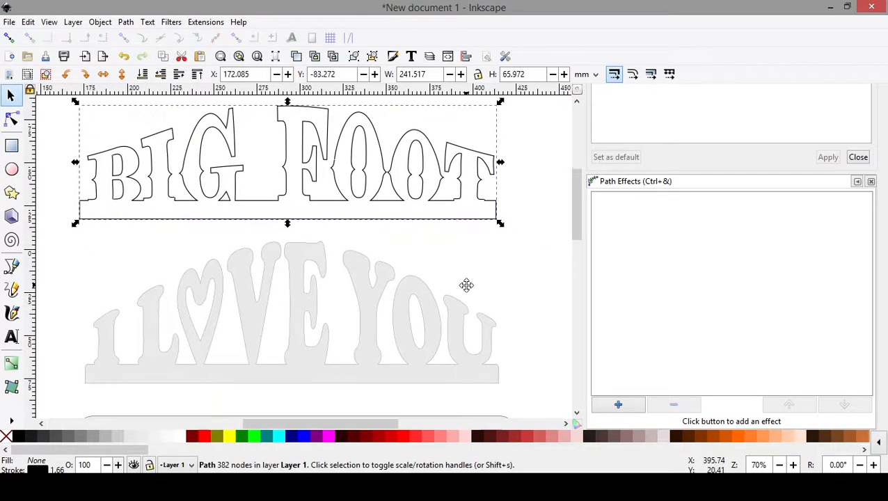
- Scale the BIG FOOT outline proportionally to about 178 by 49 mm and roughly centre it just above the I LOVE YOU template
scroll(451, 266, down, 1)
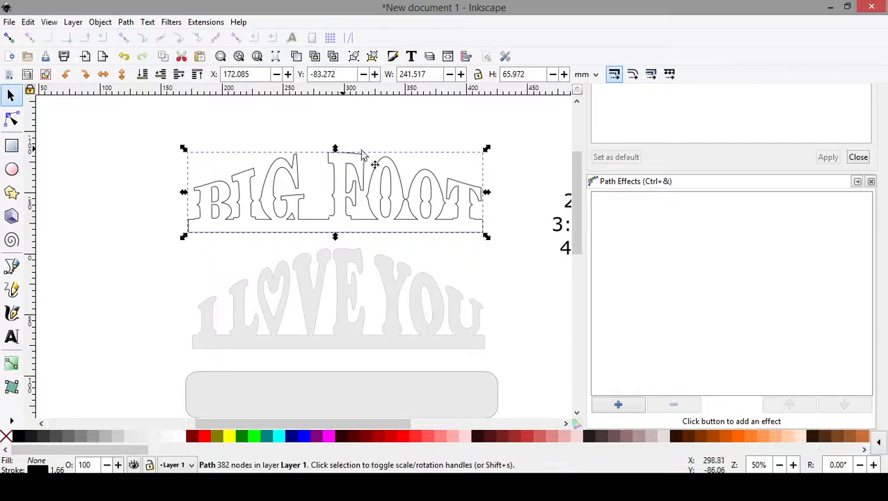
drag(486, 192, 410, 201)
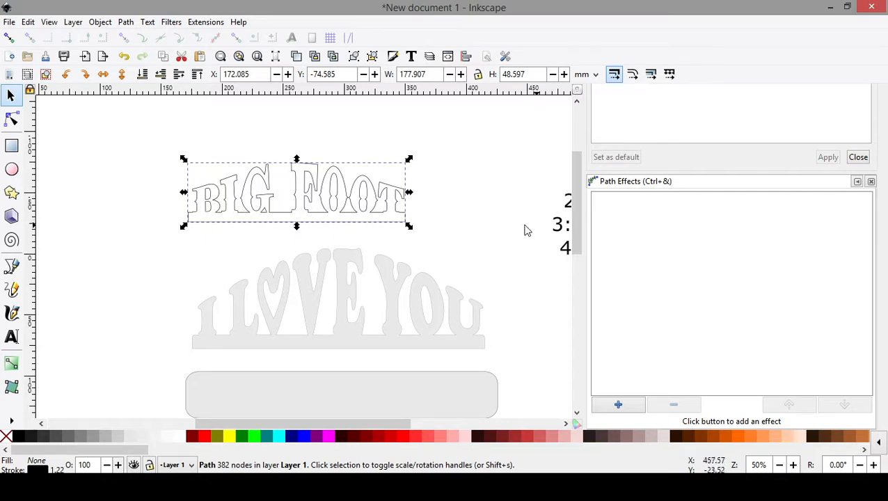
drag(388, 210, 416, 229)
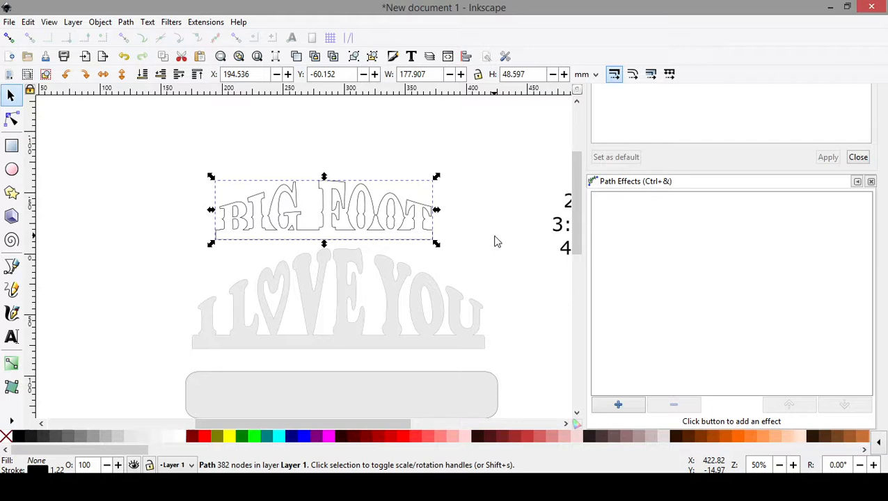